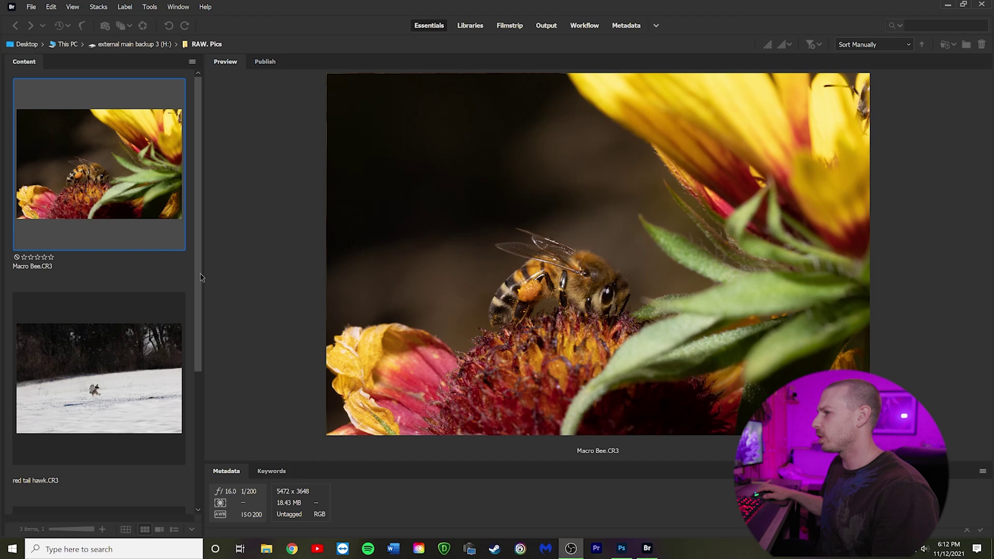
# Step: Browse the thumbnails to view the red tail hawk and mushroom photos
pyautogui.scroll(-3, 200, 278)
pyautogui.scroll(3, 196, 359)
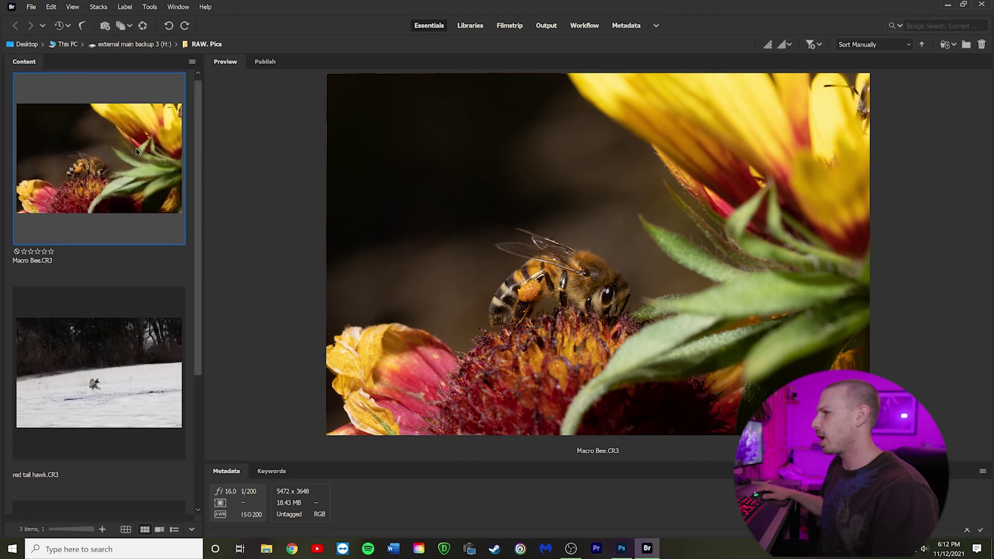
pyautogui.click(165, 353)
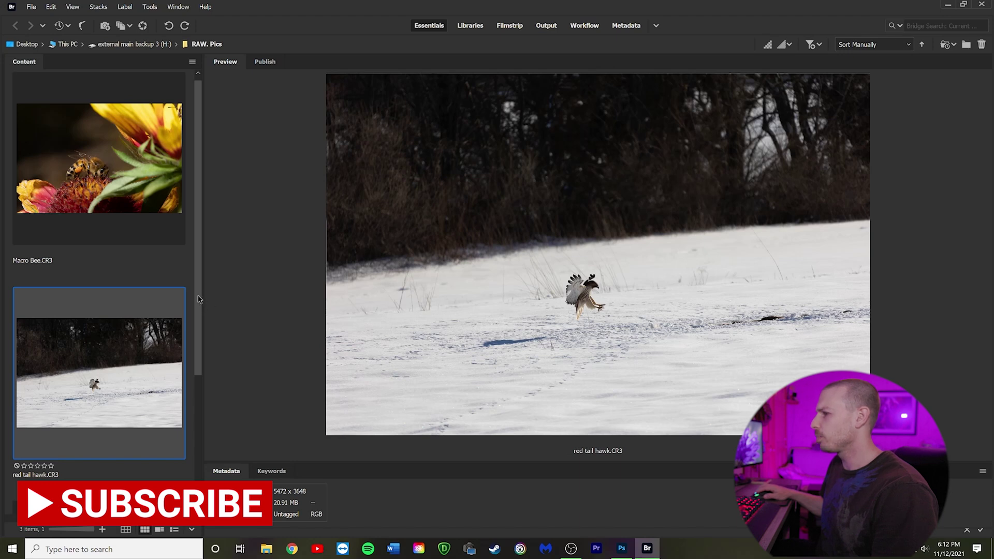
pyautogui.scroll(-3, 198, 300)
pyautogui.press('Down')
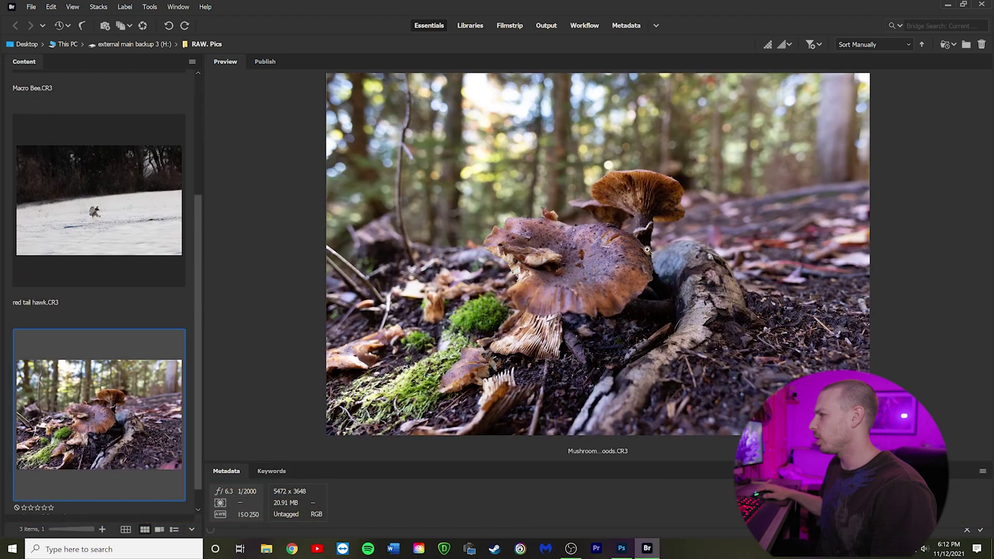
pyautogui.press('Up')
# Step: Reselect Macro Bee.CR3 and bring up its context menu in the preview
pyautogui.scroll(2, 203, 175)
pyautogui.scroll(1, 203, 175)
pyautogui.click(133, 129)
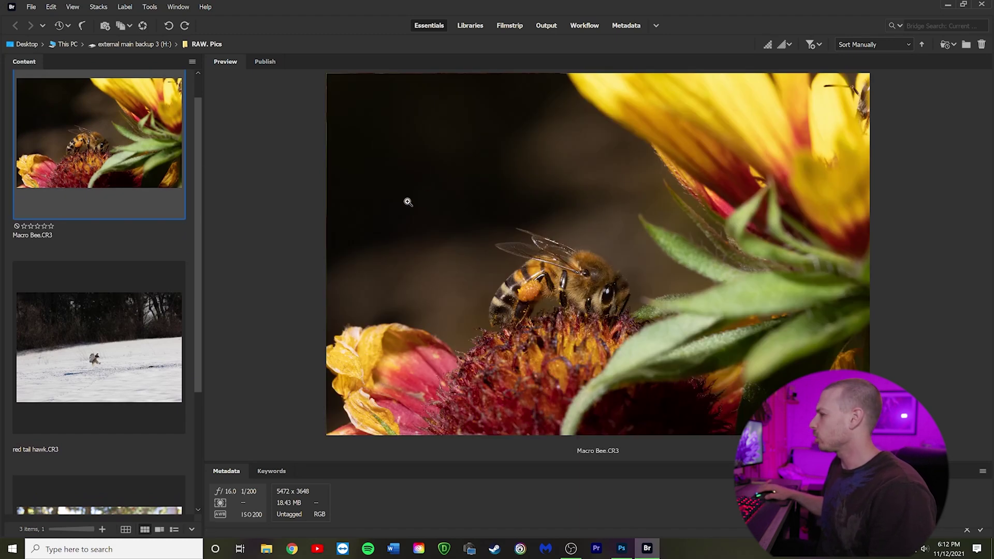
pyautogui.rightClick(563, 199)
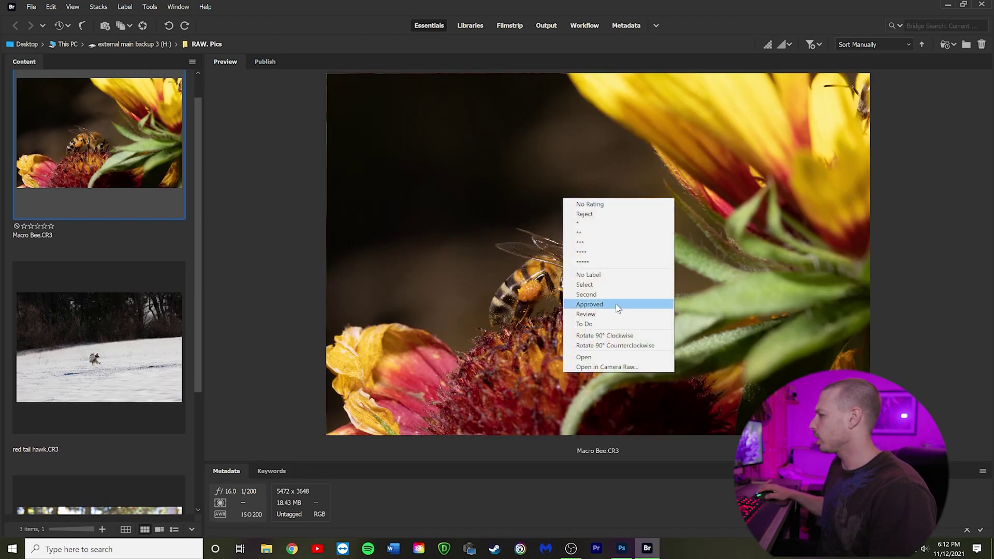
# Step: Open the bee photo in Camera Raw and apply the Adobe Landscape profile
pyautogui.click(611, 365)
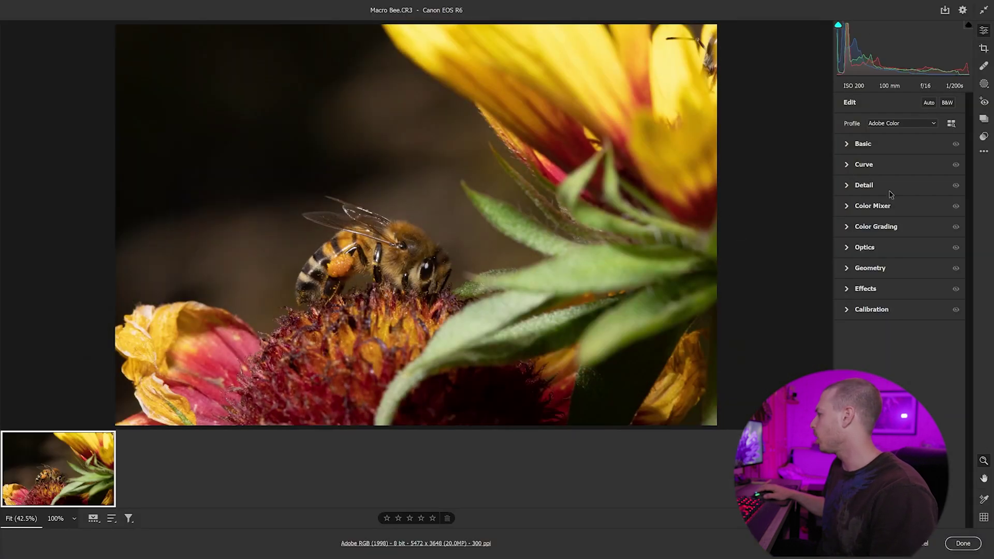
pyautogui.click(852, 145)
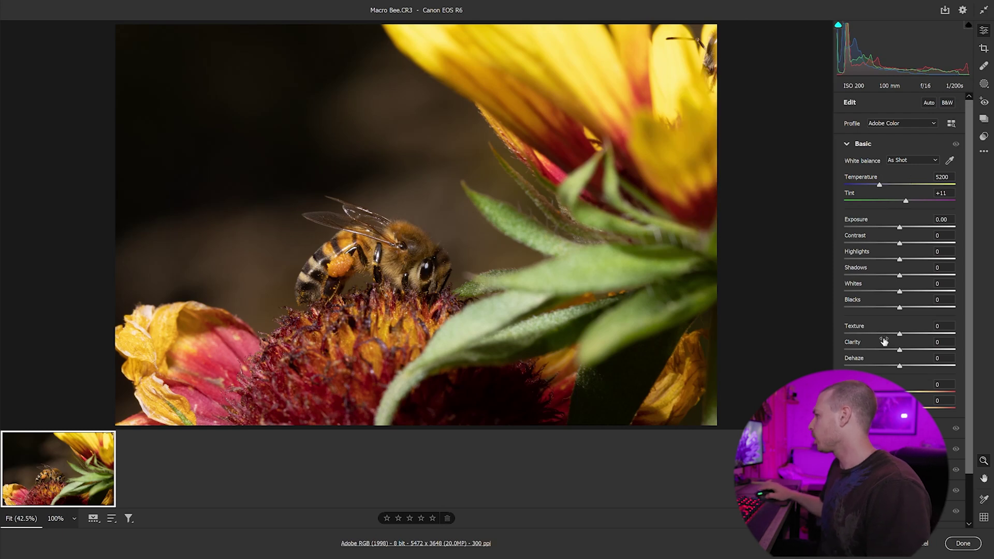
pyautogui.click(890, 125)
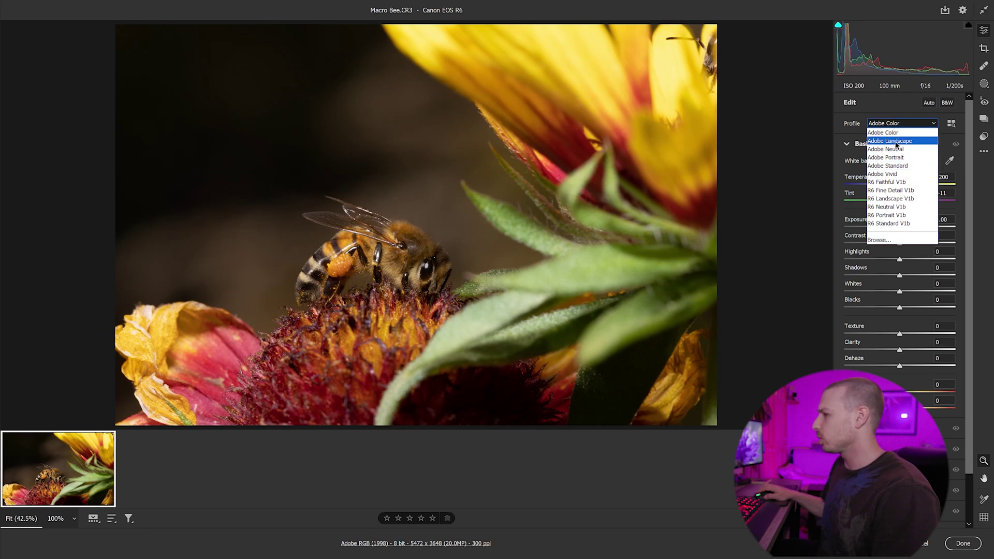
pyautogui.click(897, 143)
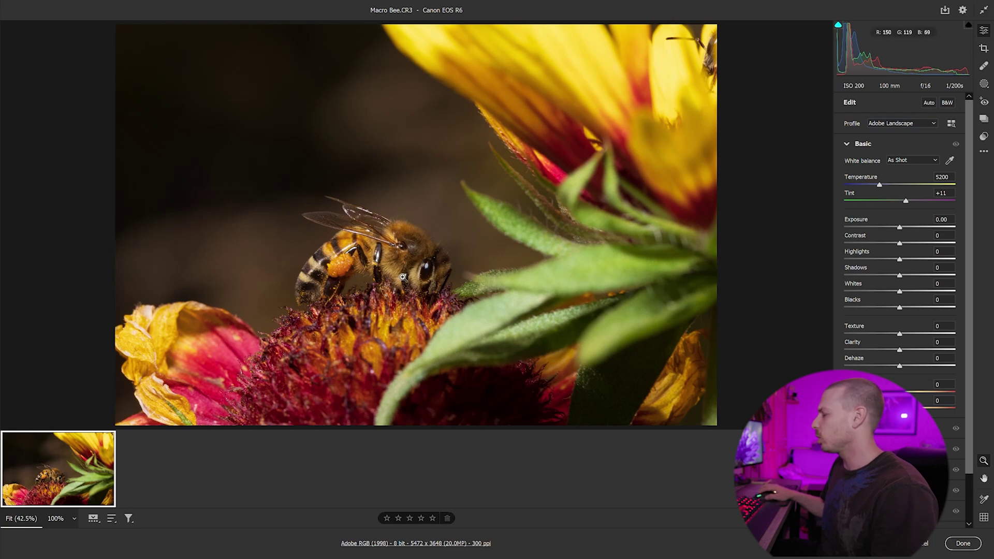
# Step: Try Auto white balance, revert to As Shot, then lower Temperature to 4600
pyautogui.click(912, 165)
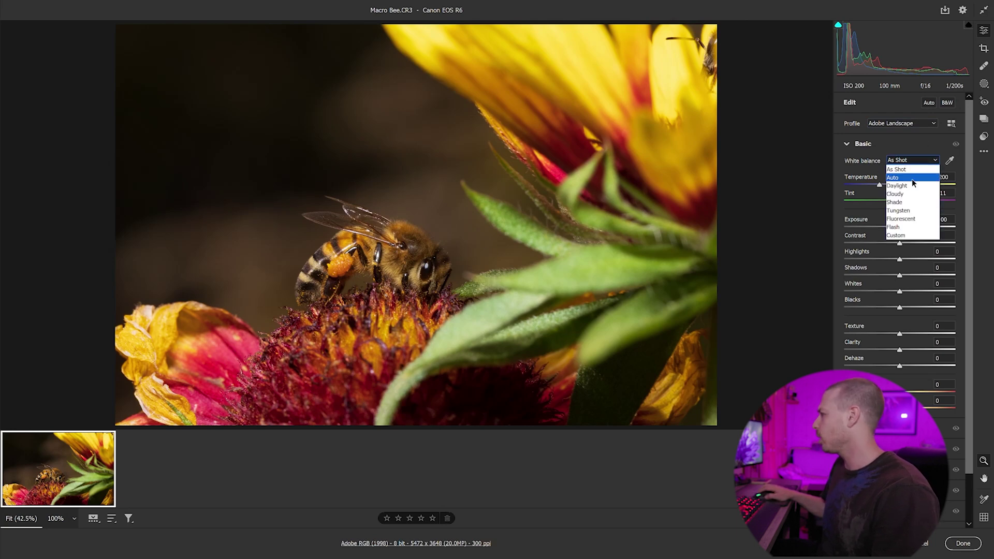
pyautogui.click(914, 176)
pyautogui.click(909, 162)
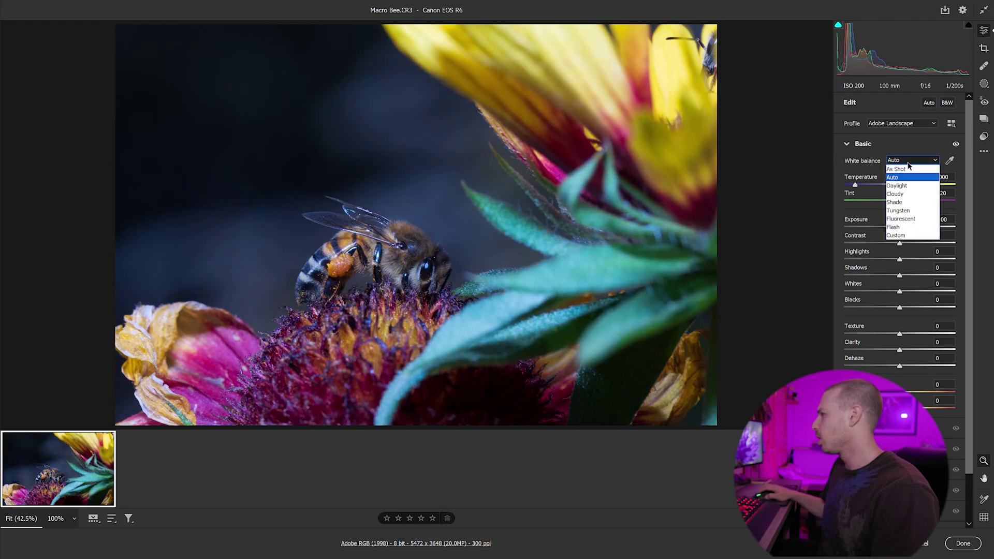
pyautogui.click(913, 170)
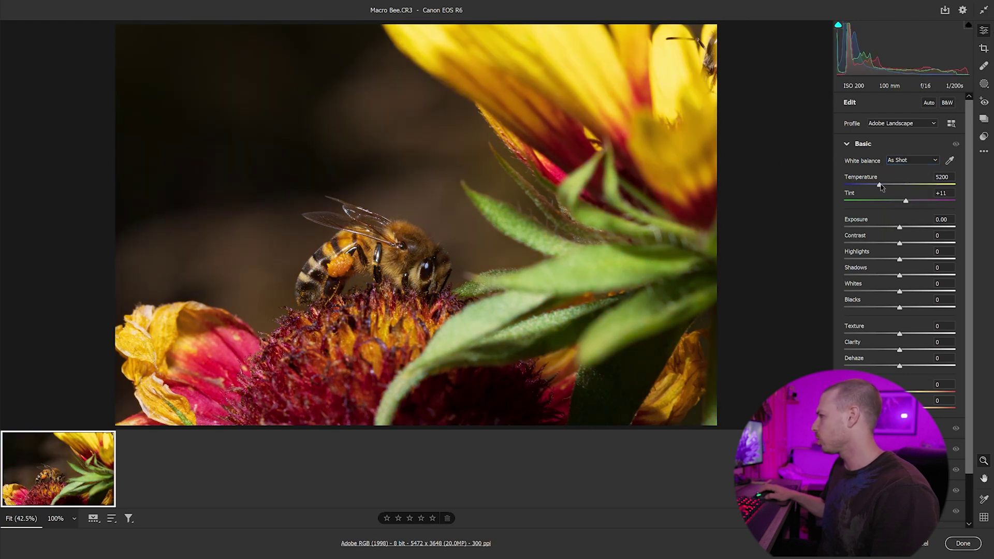
pyautogui.moveTo(881, 187); pyautogui.dragTo(879, 187)
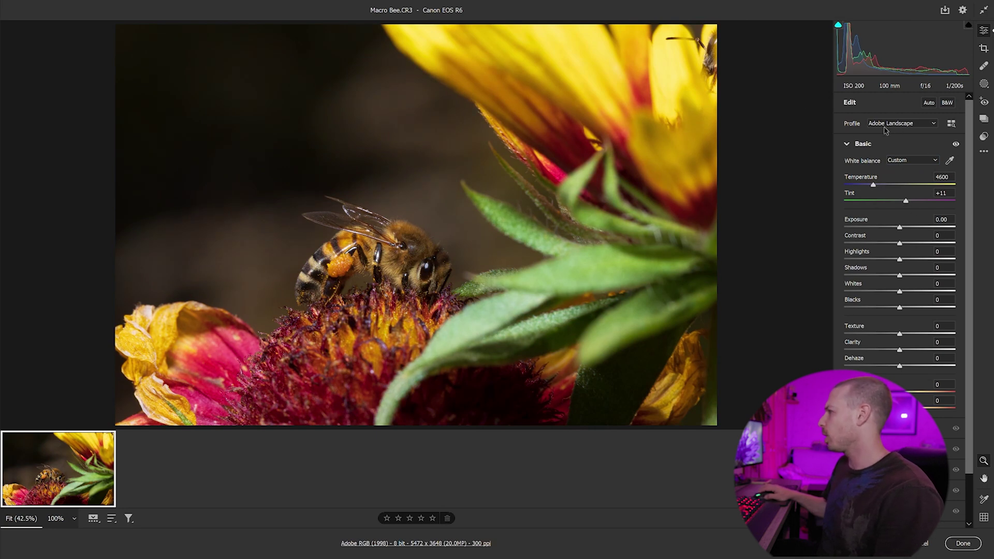
pyautogui.click(848, 145)
pyautogui.click(848, 145)
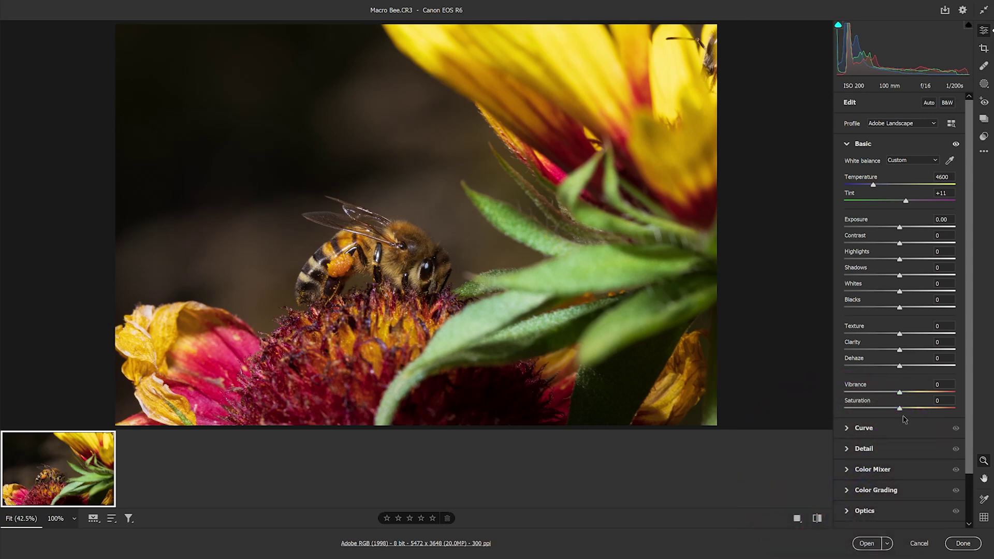
# Step: Enable lens profile corrections for the Canon 100mm macro lens and open the photo in Photoshop
pyautogui.click(847, 145)
pyautogui.click(864, 250)
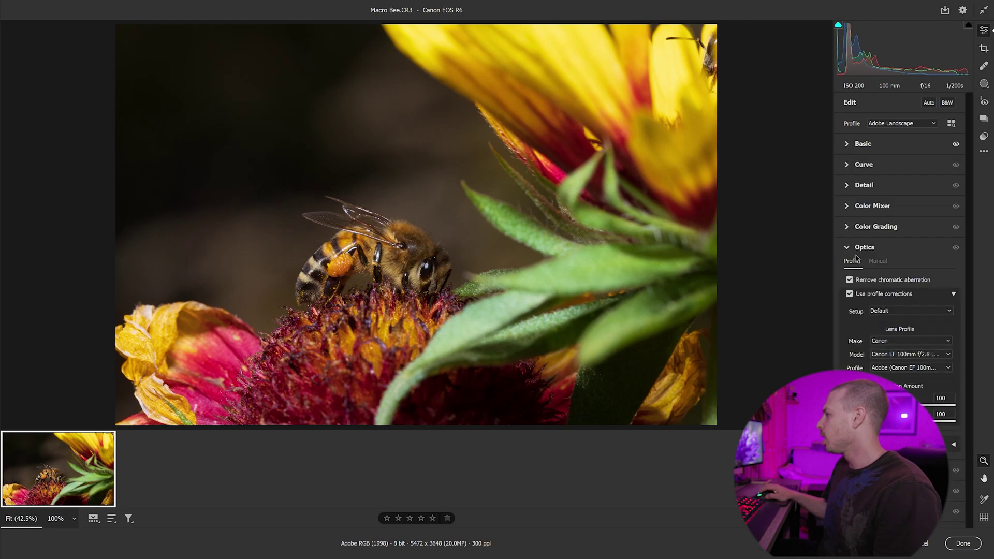
pyautogui.click(850, 294)
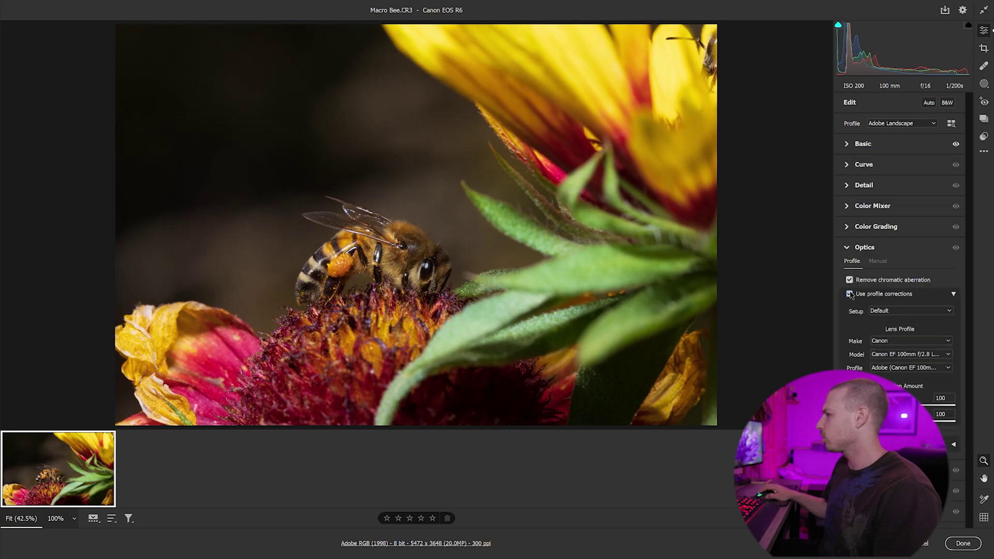
pyautogui.click(914, 360)
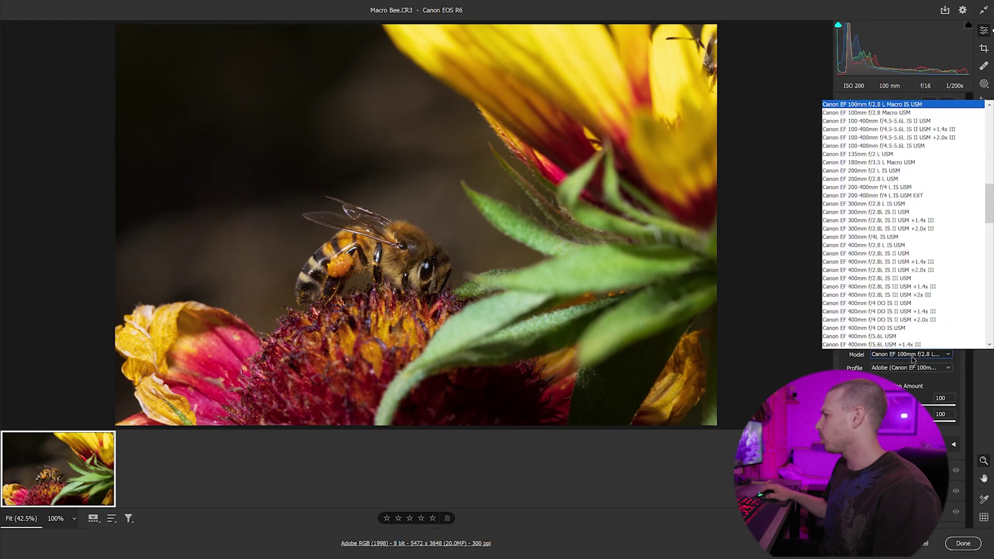
pyautogui.click(913, 359)
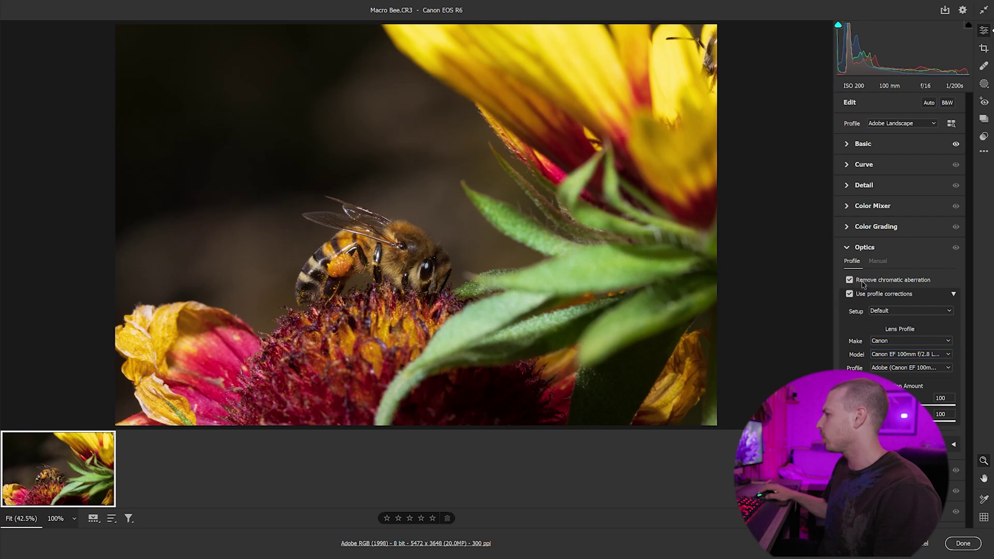
pyautogui.click(849, 250)
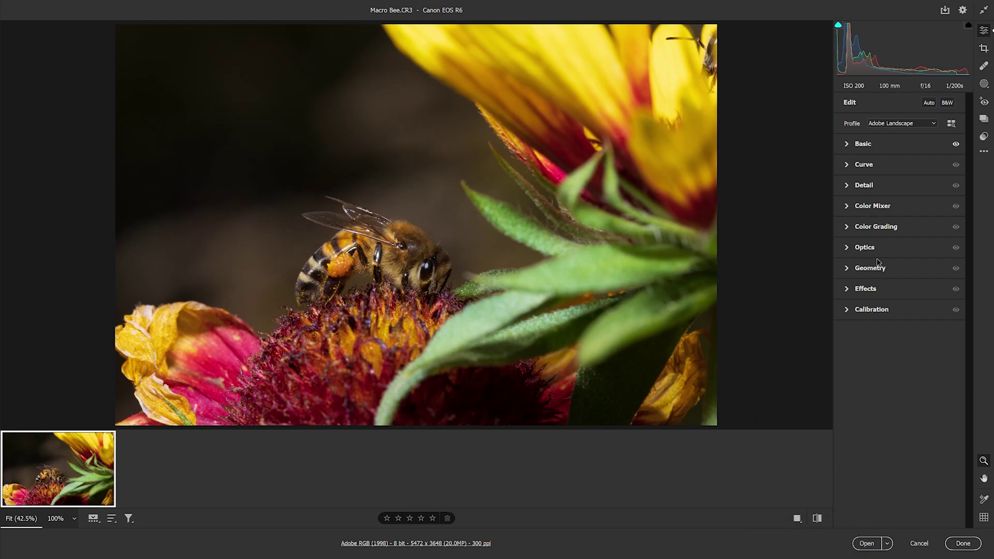
pyautogui.click(866, 543)
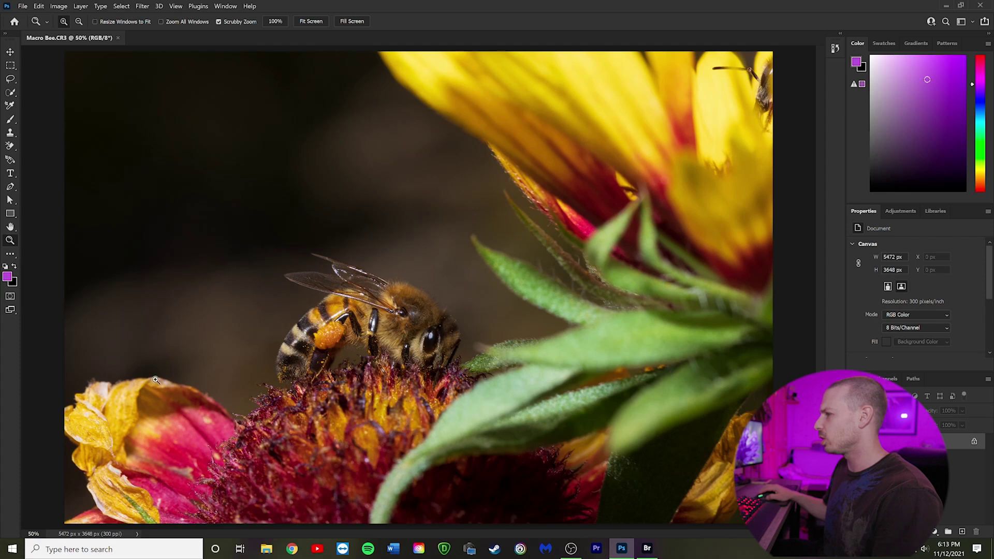
# Step: Zoom in on the bee and leaf, then fit the whole image on screen
pyautogui.moveTo(368, 310)
pyautogui.mouseDown()
pyautogui.moveTo(394, 310)
pyautogui.moveTo(372, 310)
pyautogui.mouseUp()
pyautogui.moveTo(526, 284); pyautogui.dragTo(554, 305)
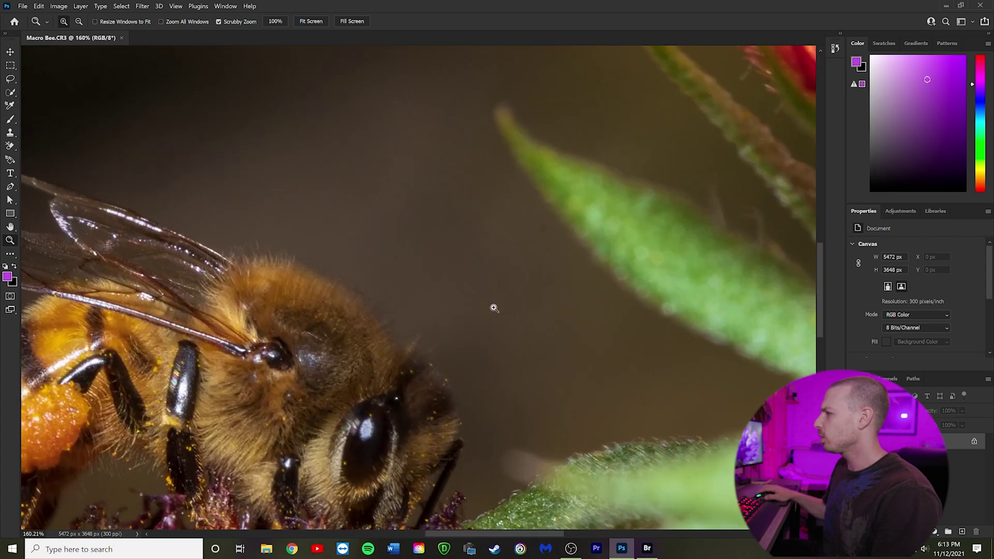
pyautogui.rightClick(308, 344)
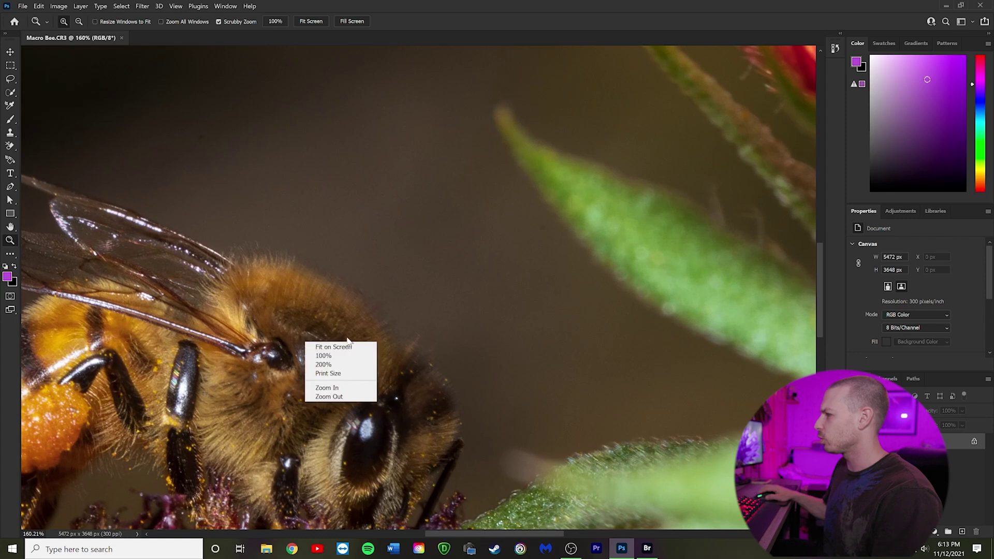
pyautogui.click(323, 347)
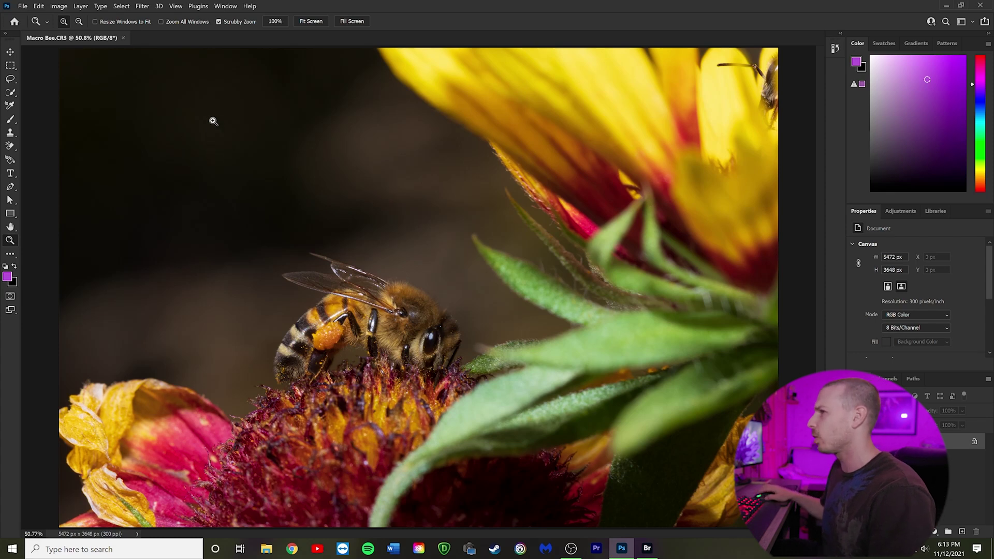
# Step: Launch Topaz DeNoise AI from the Filter menu's Topaz Labs submenu
pyautogui.click(145, 7)
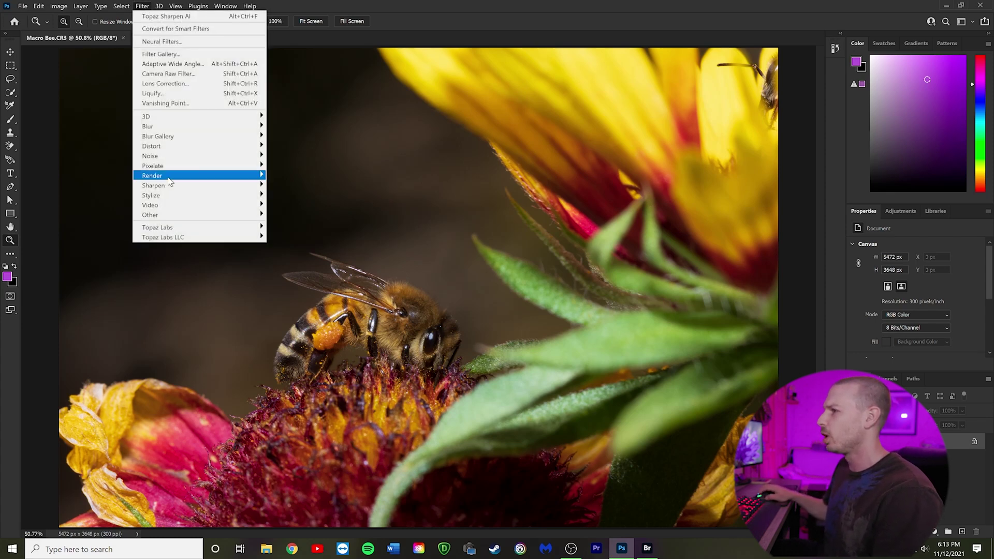
pyautogui.moveTo(176, 229)
pyautogui.click(312, 228)
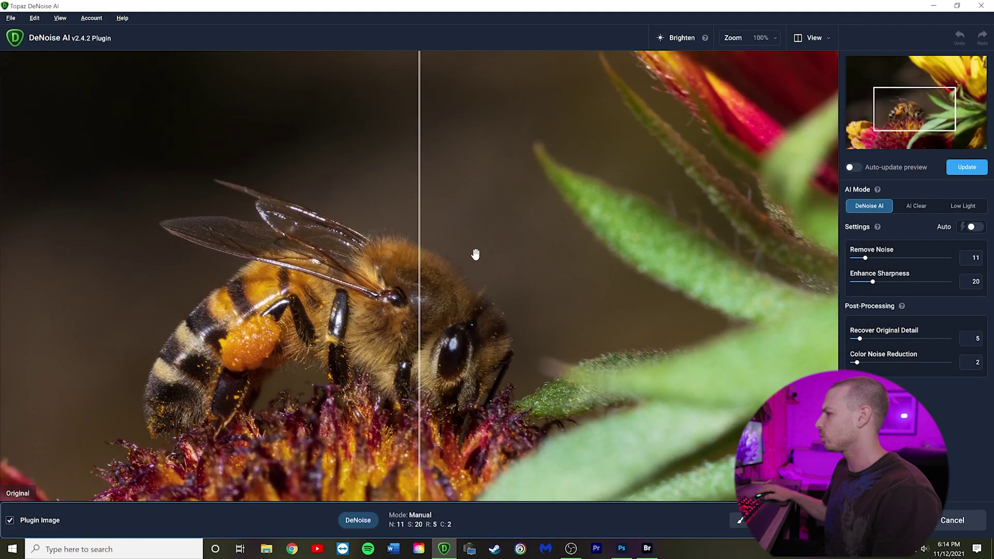
# Step: Centre the bee in the preview and compare the AI Clear and Low Light modes
pyautogui.moveTo(476, 255); pyautogui.dragTo(695, 183)
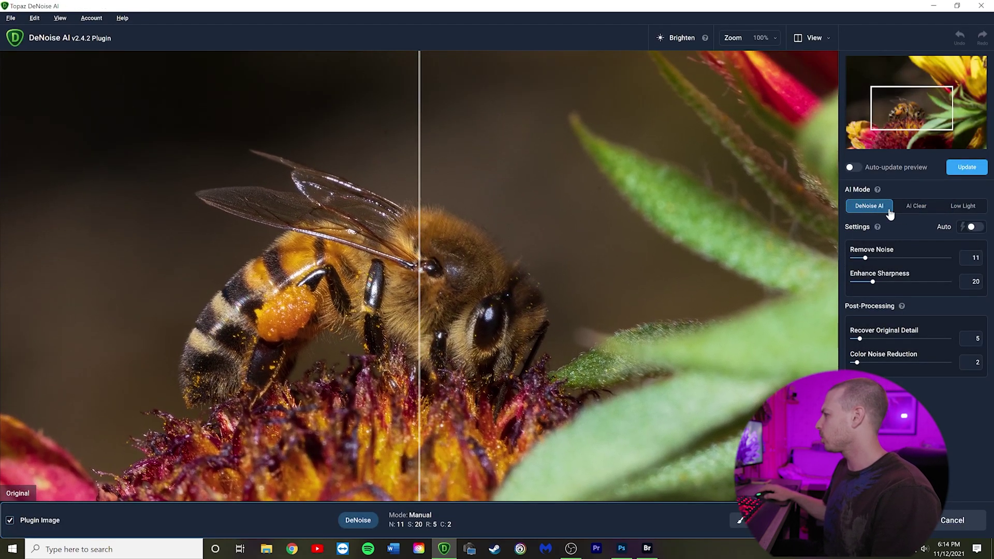
pyautogui.click(917, 213)
pyautogui.click(969, 213)
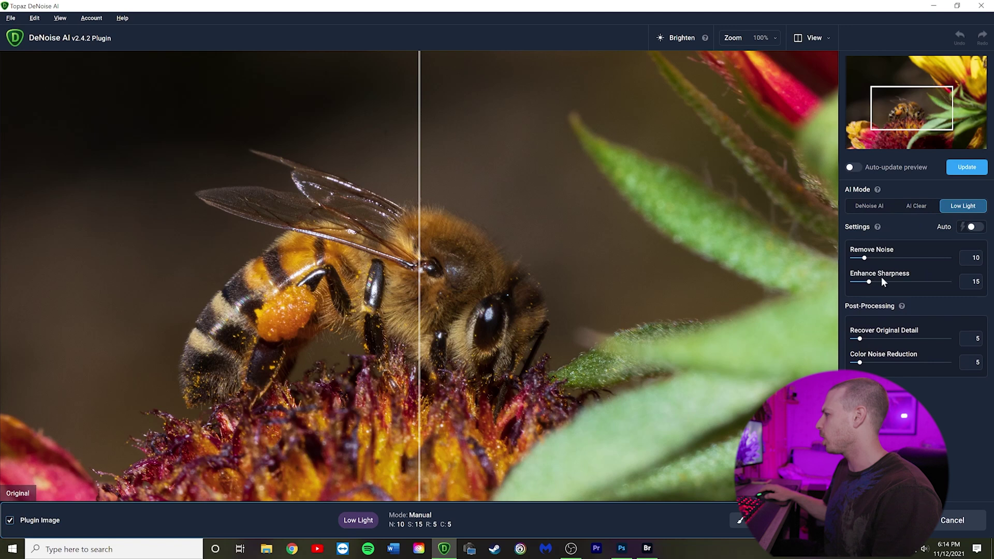
pyautogui.click(911, 210)
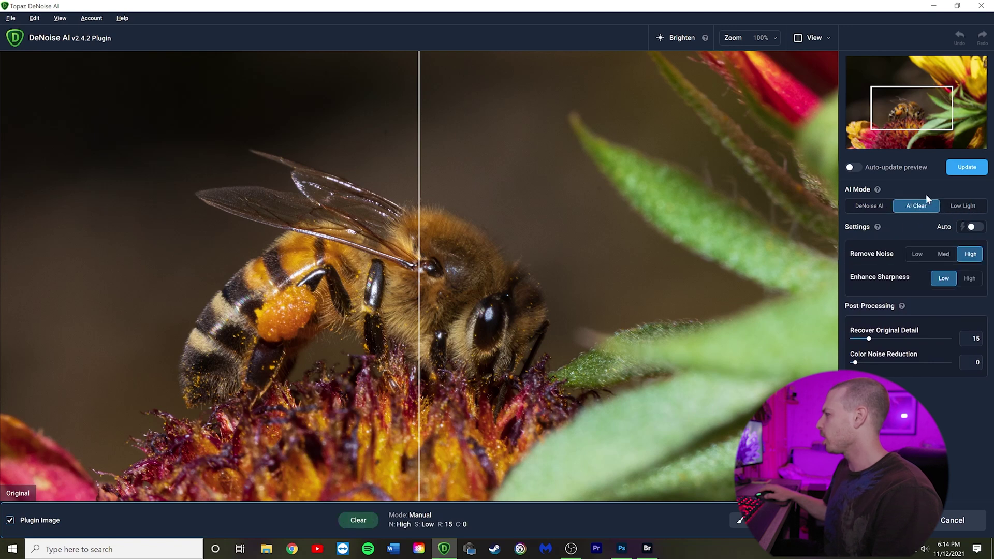
# Step: Try AI Clear noise and sharpness levels, then switch to DeNoise AI (Remove Noise 11, Sharpness 20)
pyautogui.click(943, 254)
pyautogui.click(920, 261)
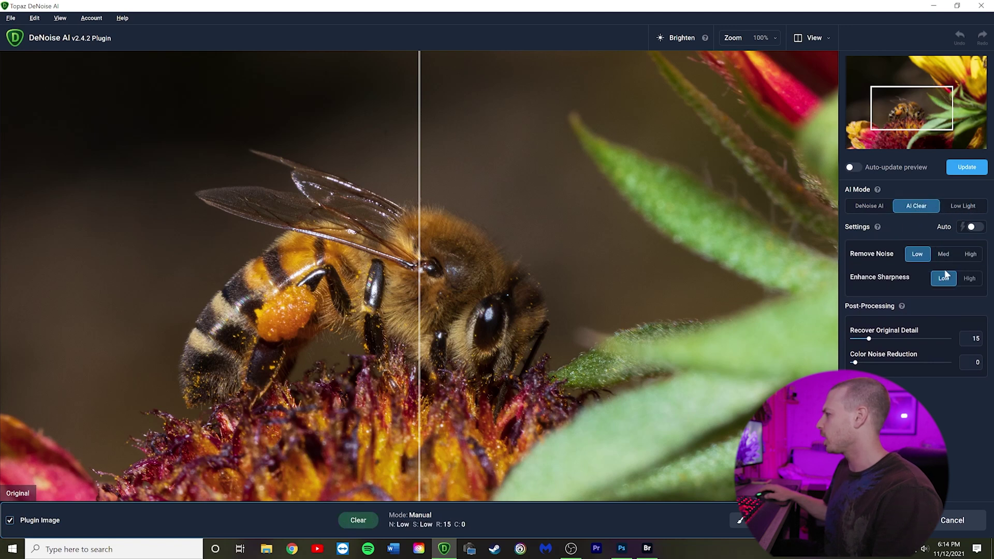
pyautogui.click(969, 279)
pyautogui.click(945, 257)
pyautogui.click(972, 255)
pyautogui.click(918, 255)
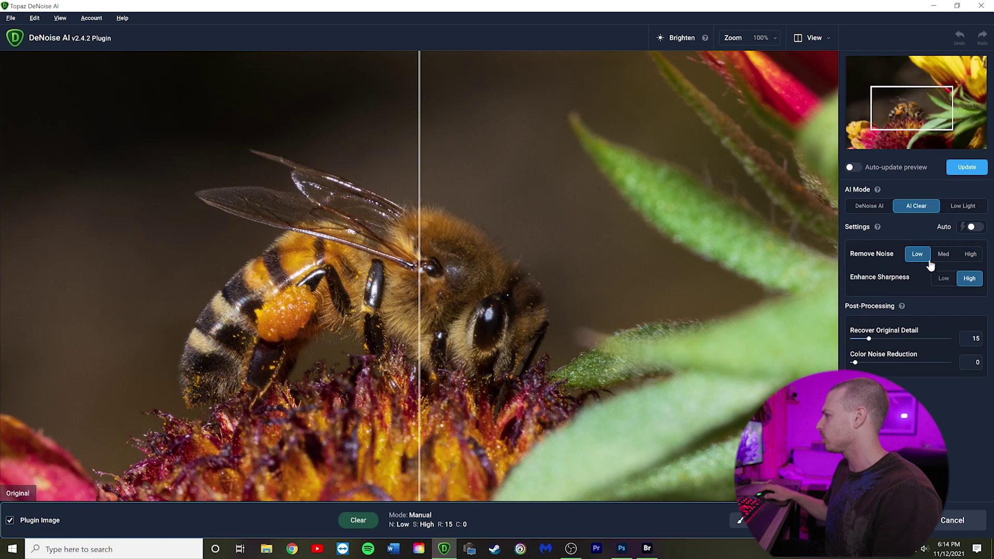
pyautogui.click(875, 207)
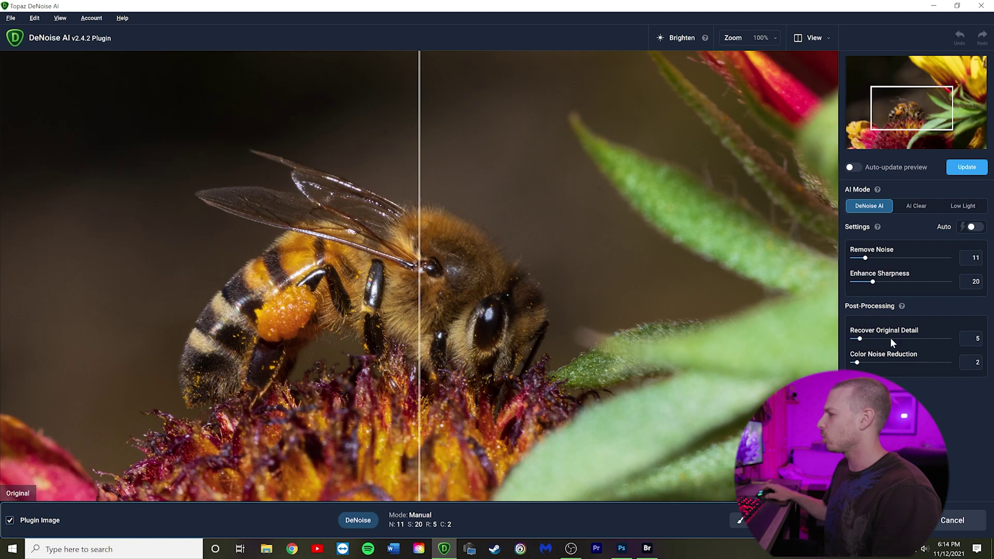
# Step: Toggle Auto off, lower Enhance Sharpness to 10, and update the preview
pyautogui.click(974, 228)
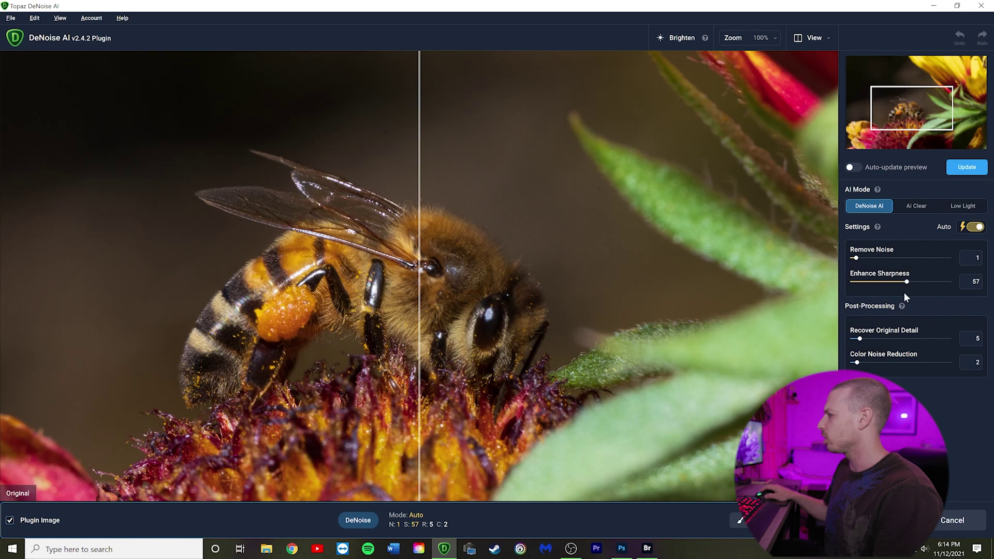
pyautogui.click(974, 228)
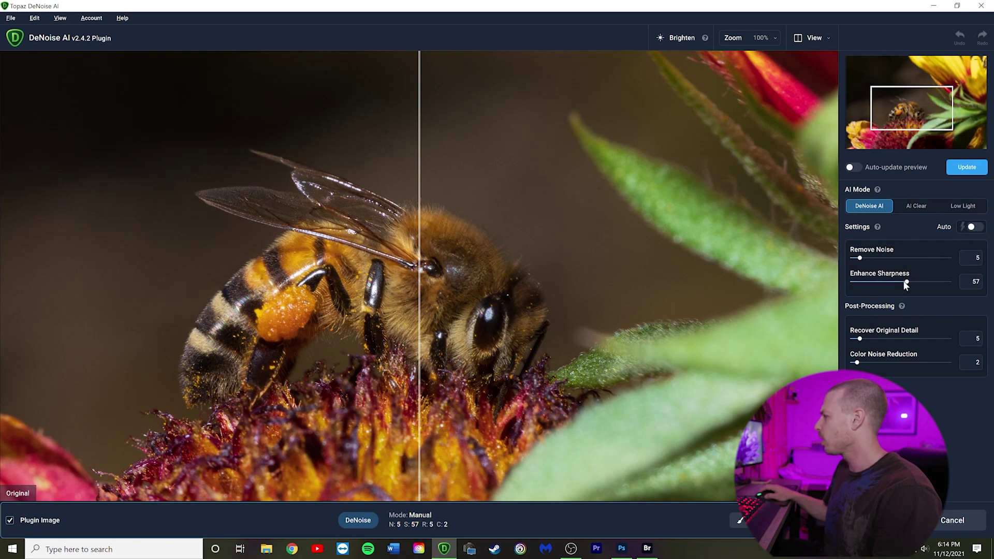
pyautogui.moveTo(905, 283); pyautogui.dragTo(862, 282)
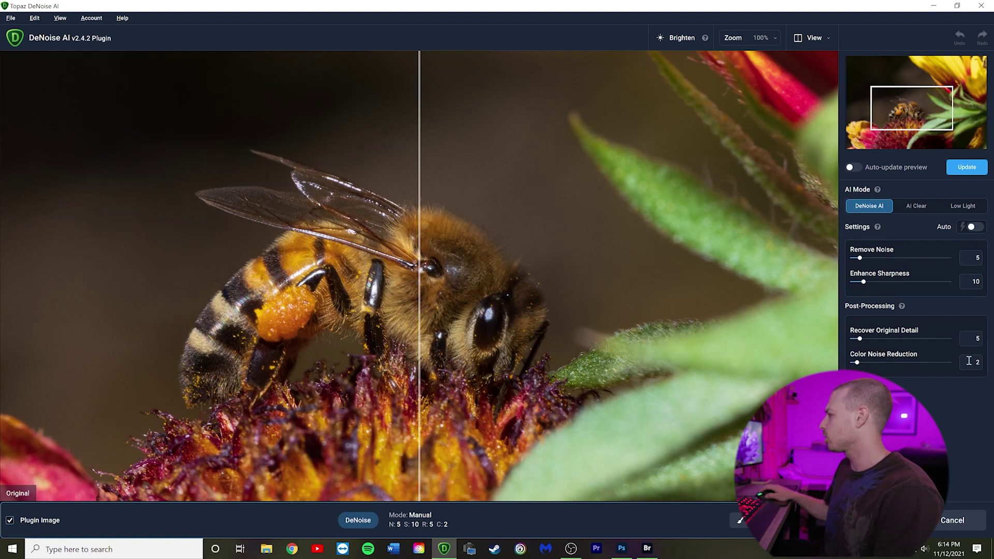
pyautogui.click(966, 168)
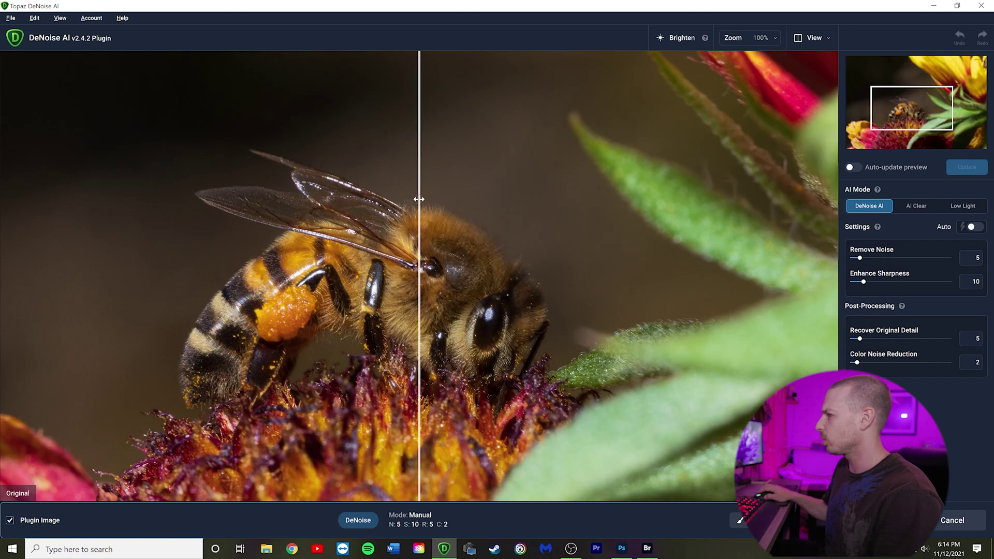
# Step: Compare original and denoised halves across the bee's head, wings and rear
pyautogui.moveTo(419, 199); pyautogui.dragTo(441, 233)
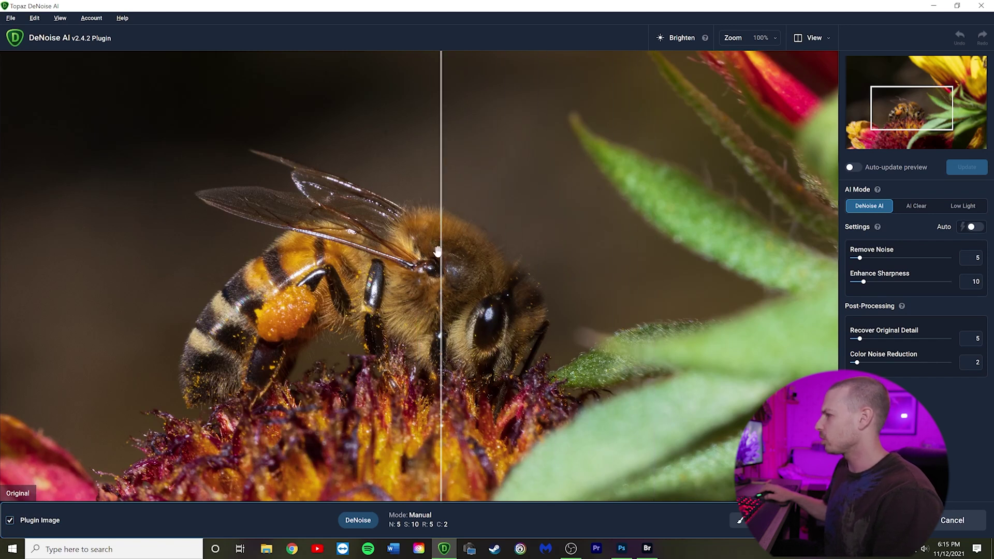
pyautogui.moveTo(442, 248); pyautogui.dragTo(154, 269)
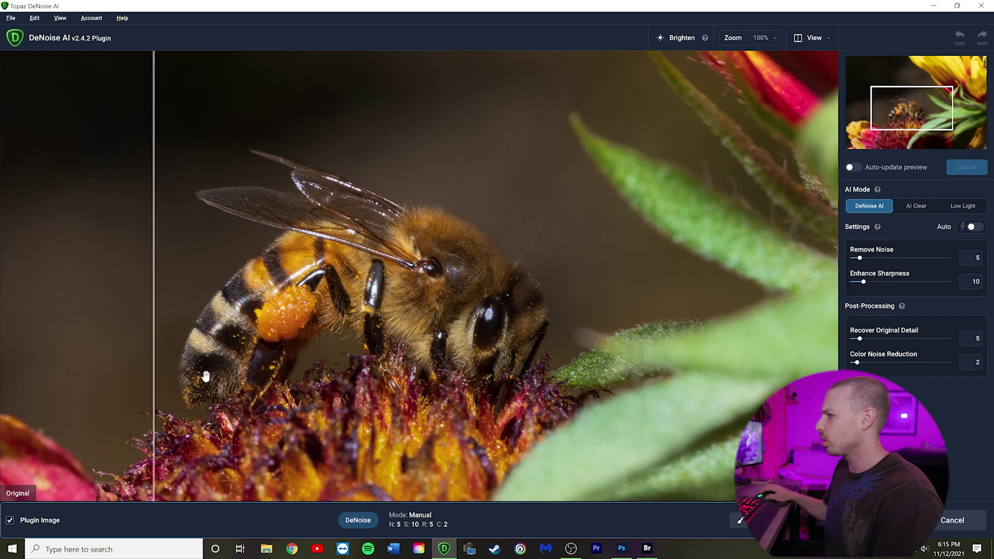
pyautogui.moveTo(152, 237); pyautogui.dragTo(442, 290)
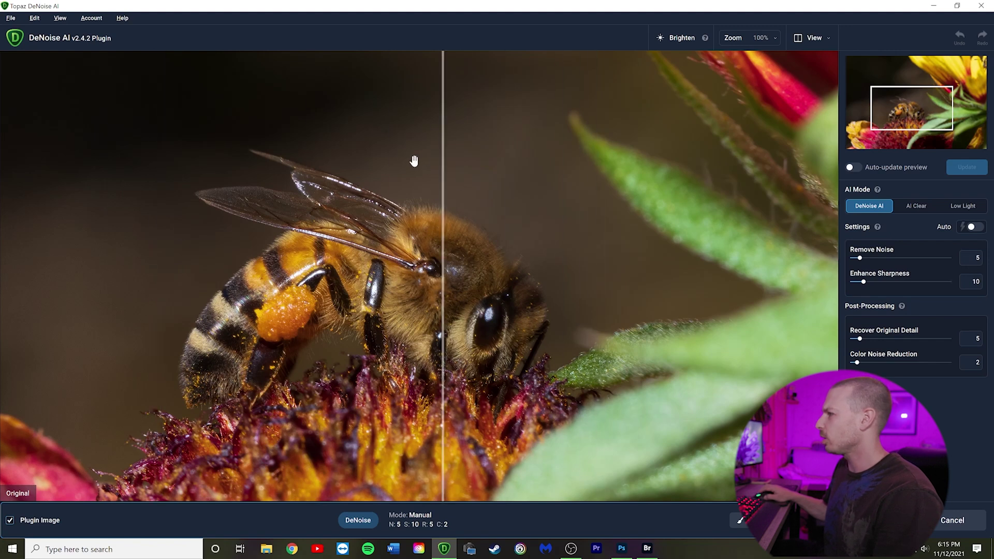
pyautogui.moveTo(443, 162); pyautogui.dragTo(468, 175)
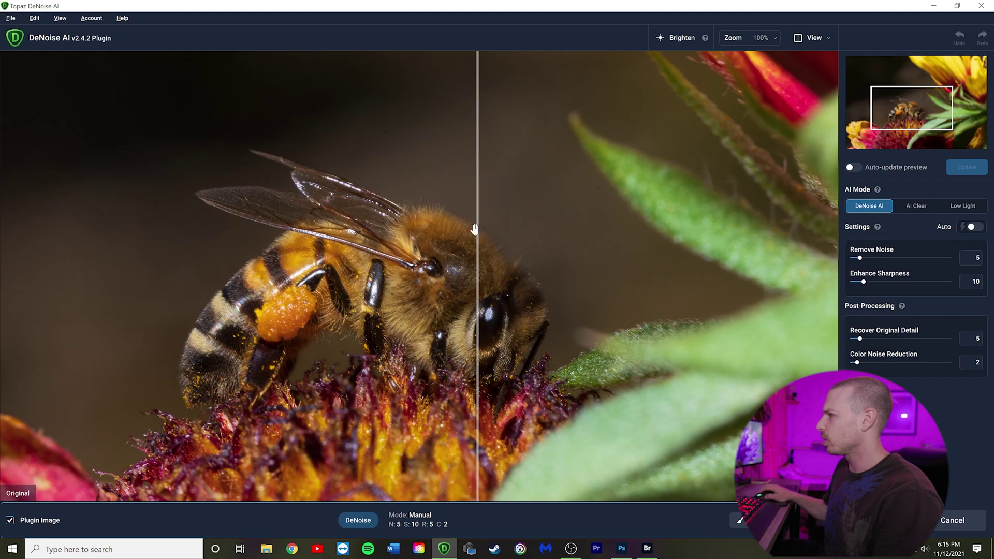
pyautogui.moveTo(477, 186); pyautogui.dragTo(353, 192)
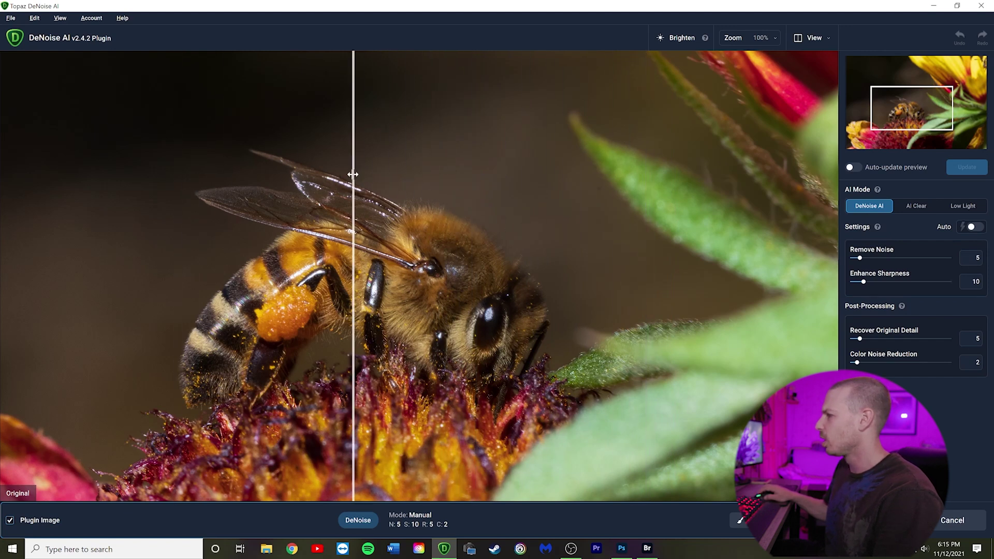
pyautogui.moveTo(354, 154); pyautogui.dragTo(160, 202)
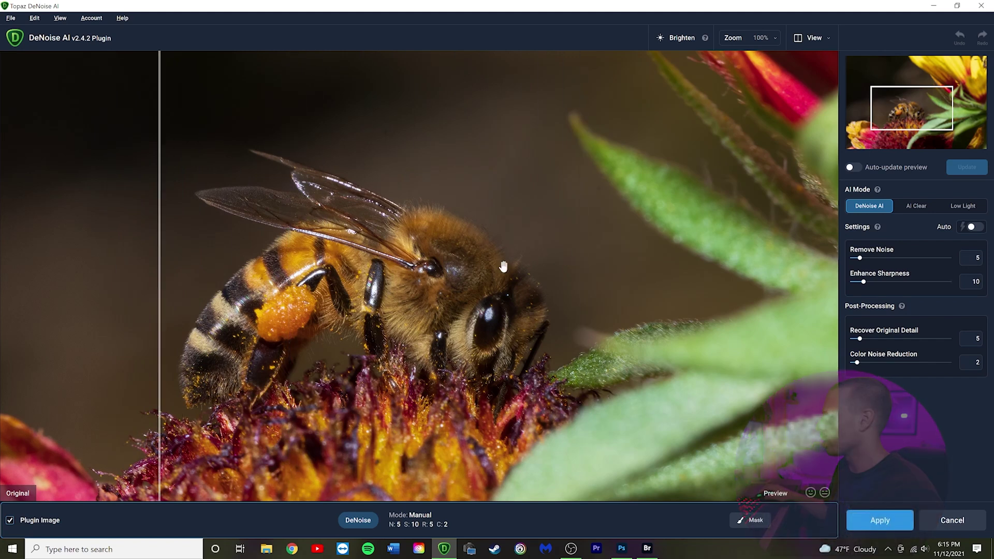
# Step: Apply the denoising to the bee photo and return to Photoshop's Filter menu
pyautogui.click(888, 531)
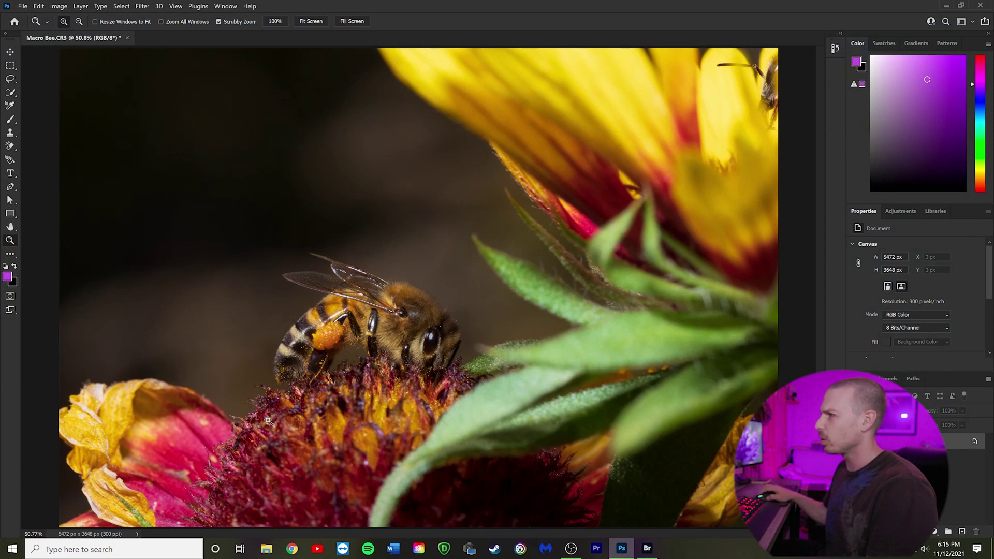
pyautogui.click(141, 6)
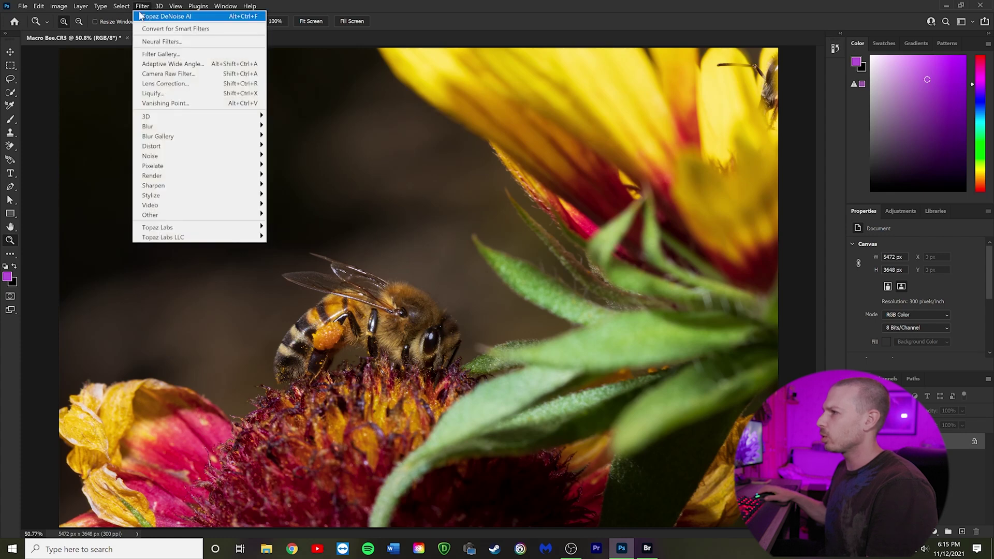
# Step: In the Camera Raw Filter, set Highlights -46, Shadows +27 and Vibrance -11, then apply
pyautogui.click(154, 74)
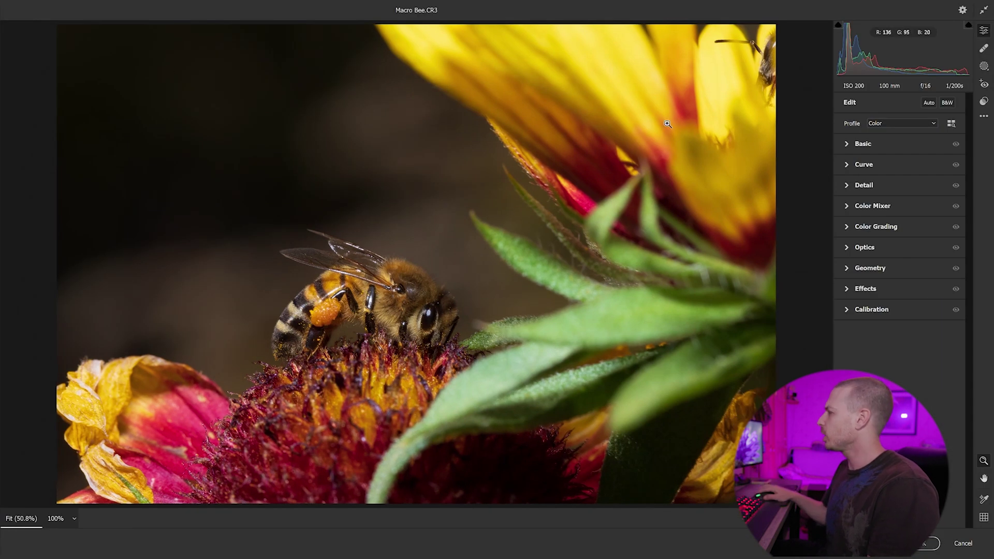
pyautogui.click(849, 144)
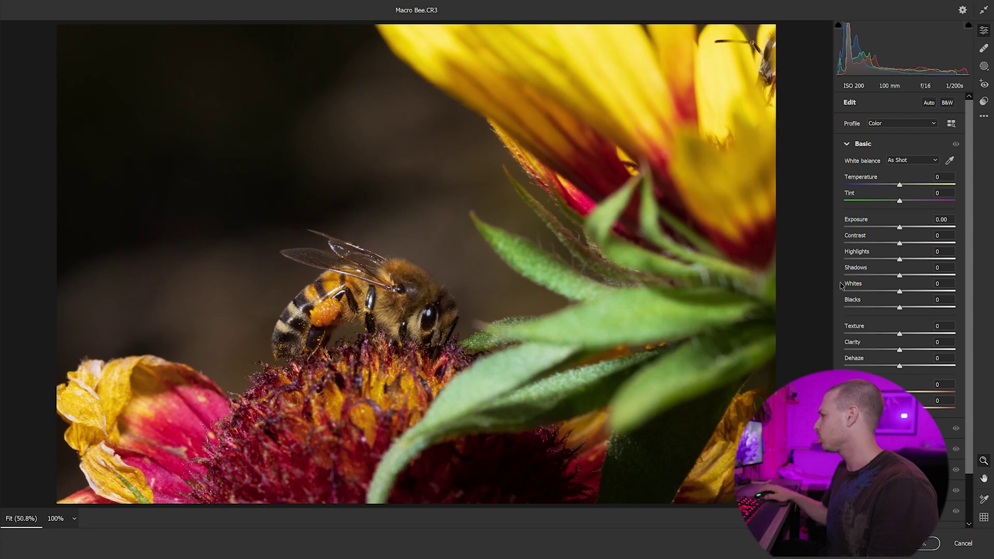
pyautogui.moveTo(900, 276); pyautogui.dragTo(874, 260)
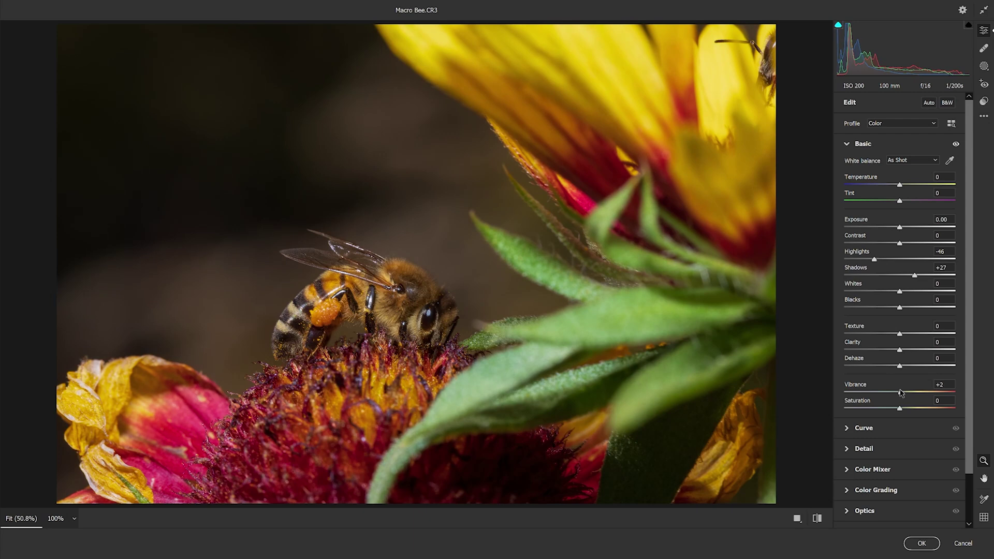
pyautogui.moveTo(902, 395); pyautogui.dragTo(895, 394)
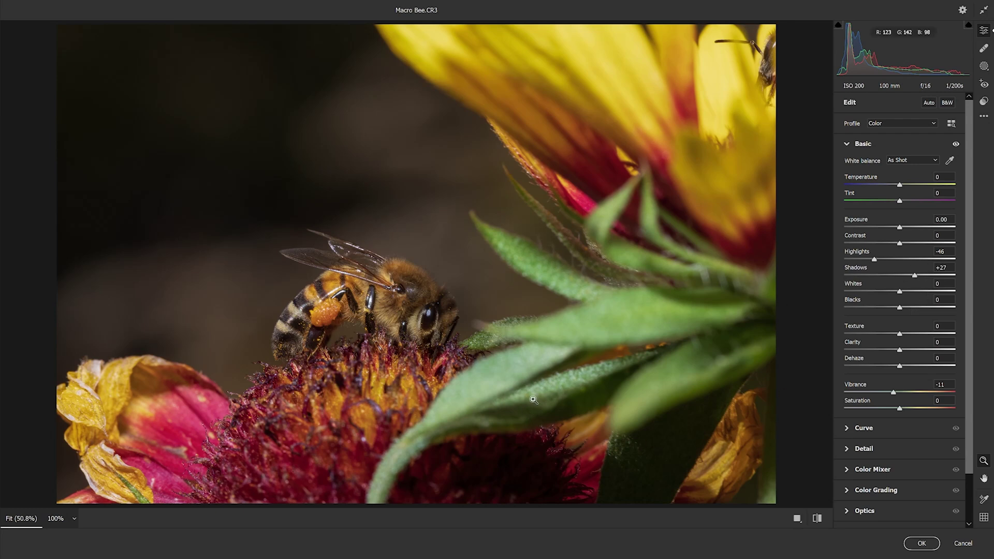
pyautogui.click(930, 544)
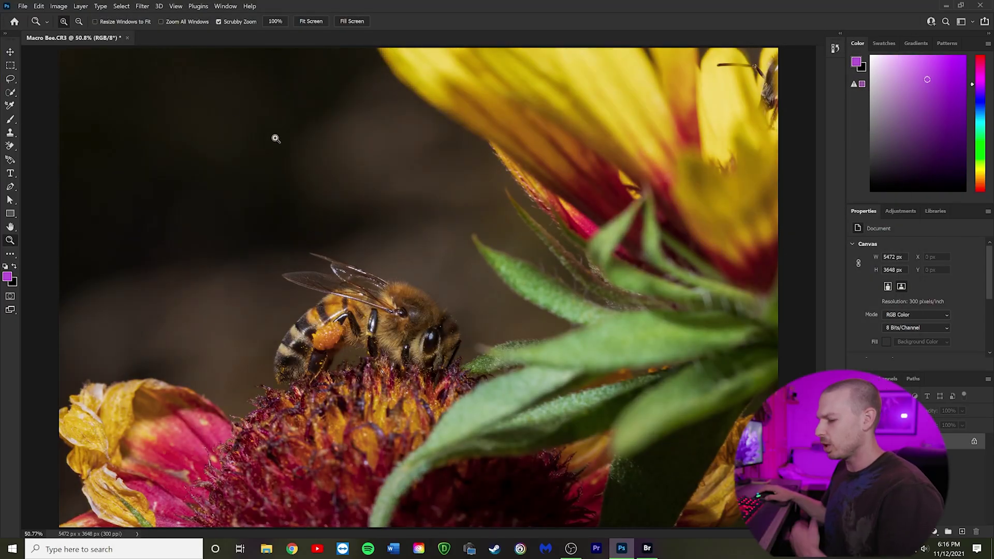
# Step: Crop the photo to 4694 × 3129 pixels around the bee and zoom in on it
pyautogui.press('c')
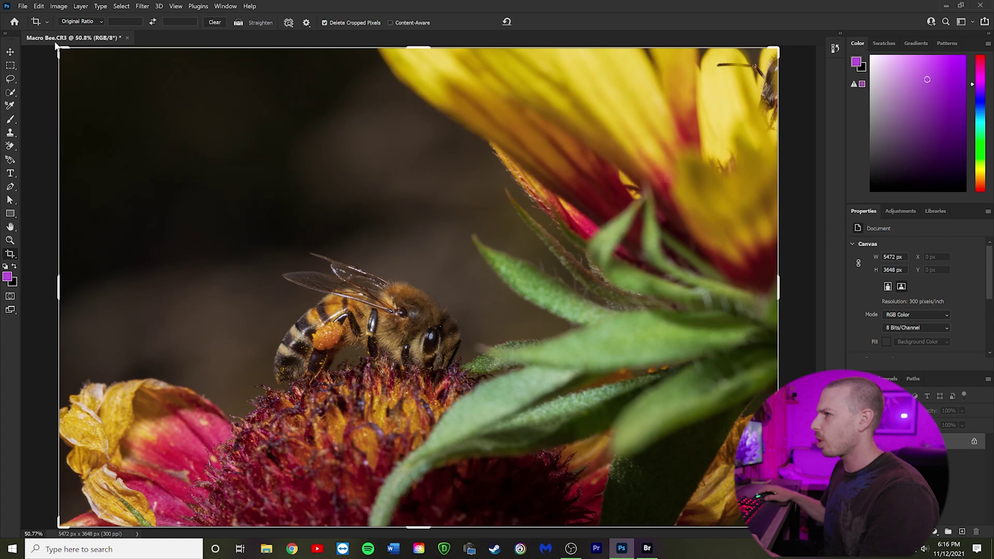
pyautogui.moveTo(59, 46); pyautogui.dragTo(91, 108)
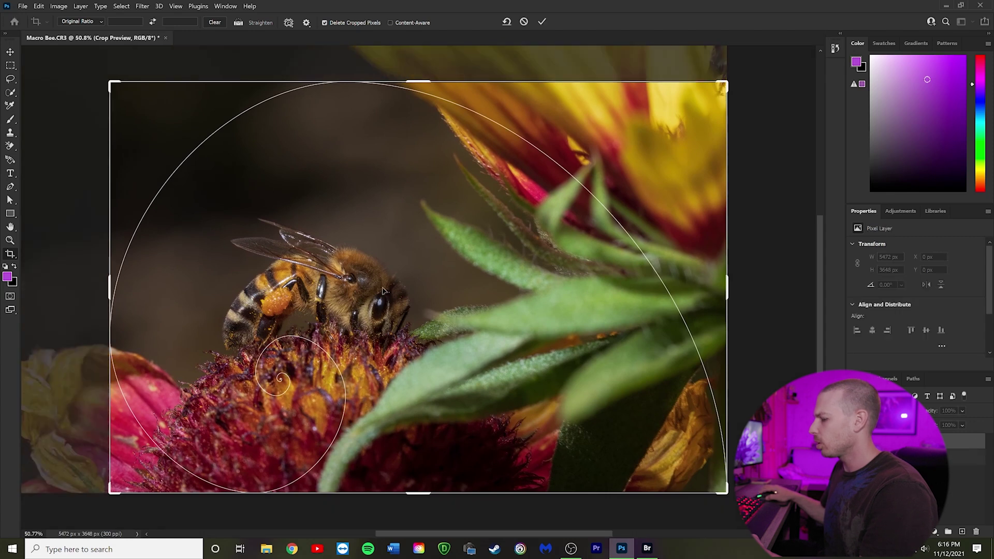
pyautogui.press('Return')
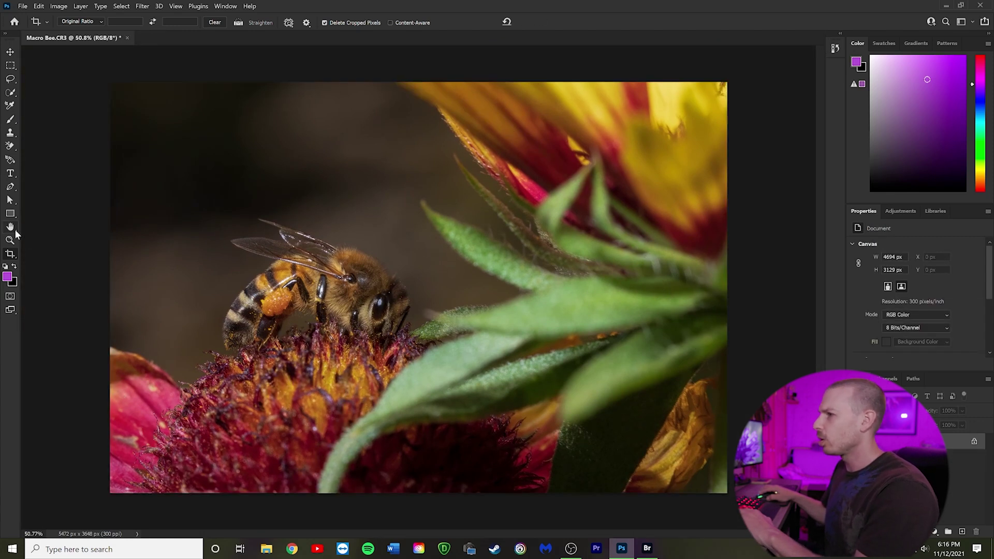
pyautogui.click(10, 240)
pyautogui.moveTo(412, 288); pyautogui.dragTo(430, 288)
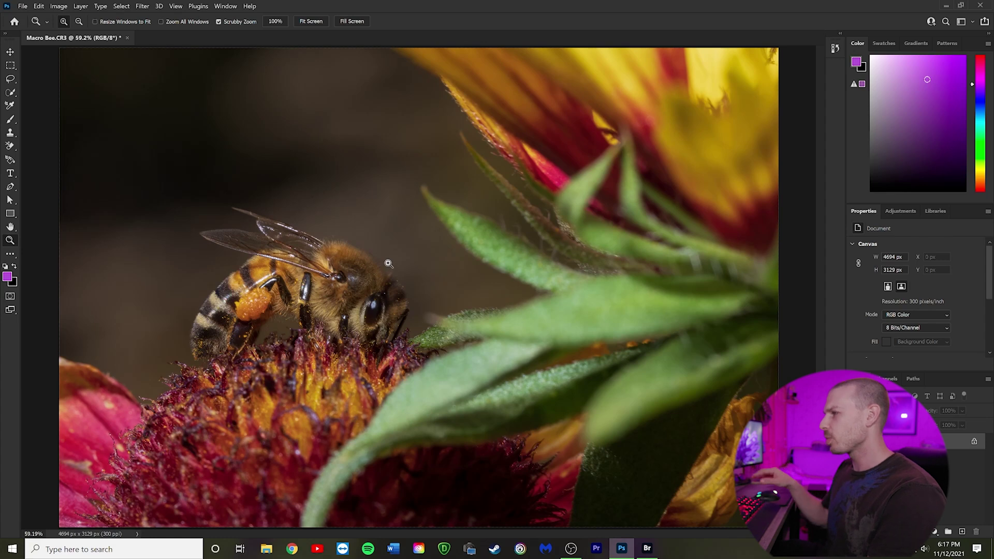
pyautogui.click(23, 6)
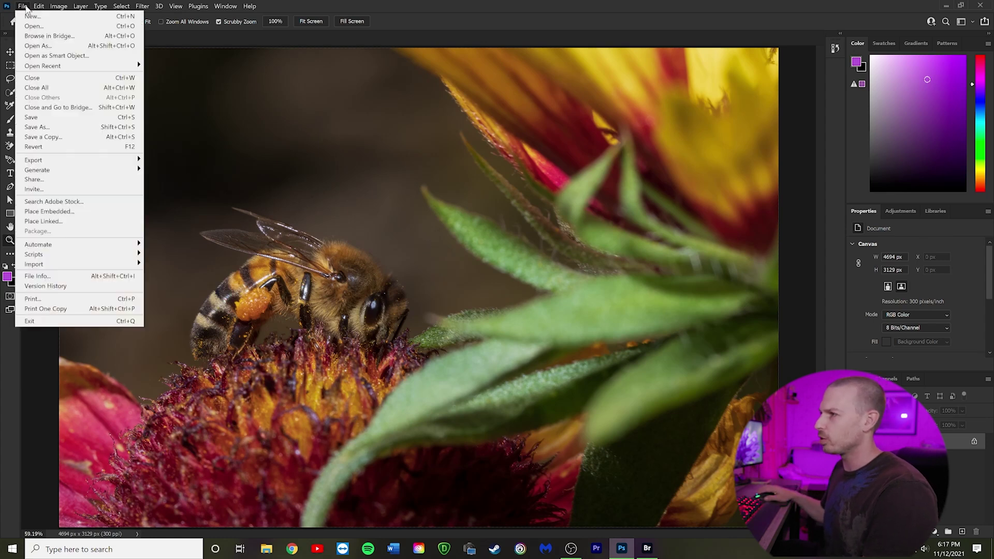
# Step: Save the photo as Macro Bee.png in the PNG folder, then return to Adobe Bridge
pyautogui.click(39, 127)
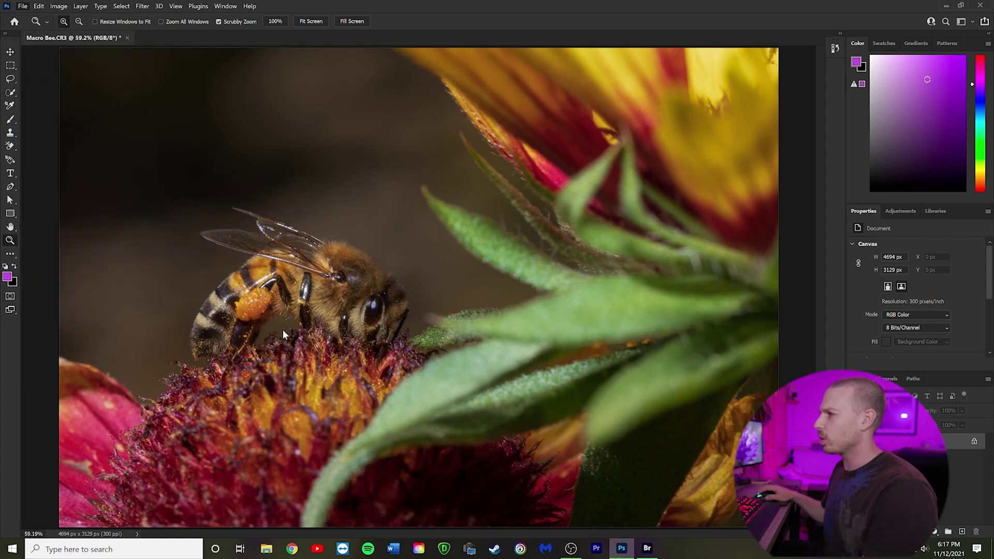
pyautogui.click(36, 151)
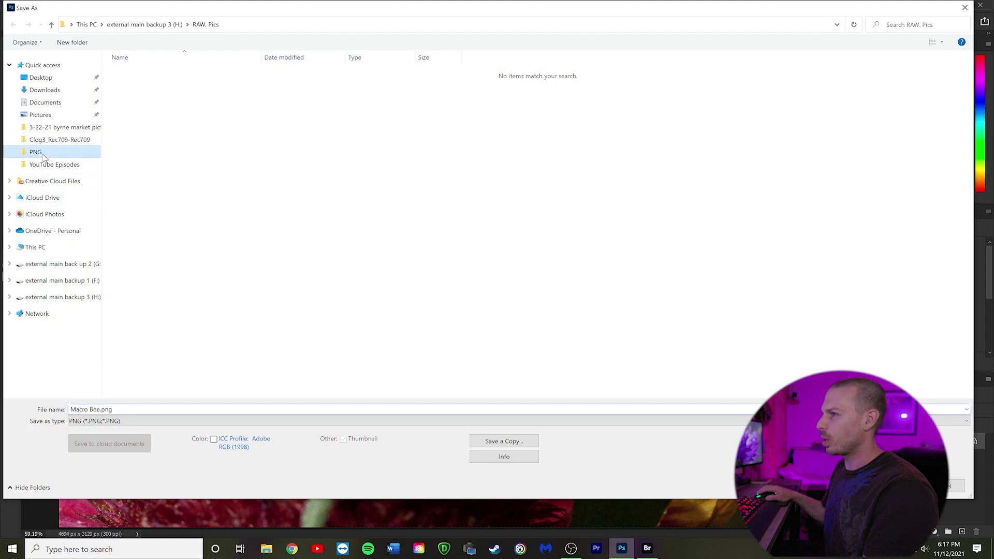
pyautogui.click(98, 410)
pyautogui.click(98, 409)
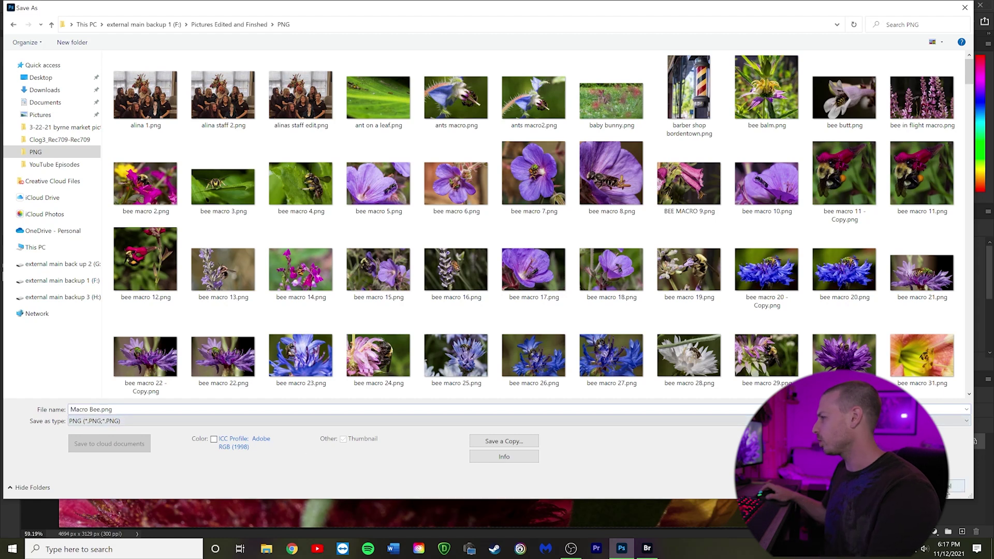
pyautogui.press('Return')
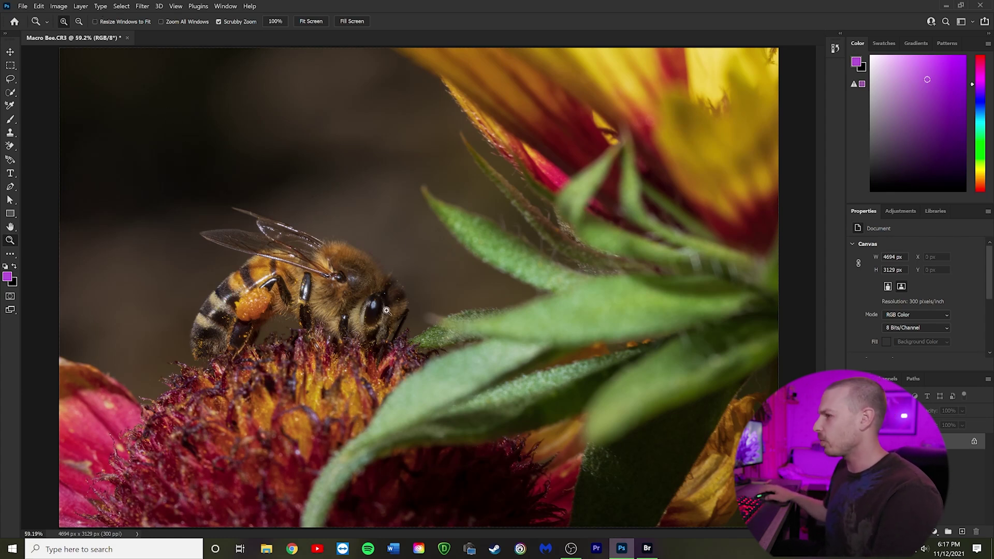
pyautogui.click(647, 549)
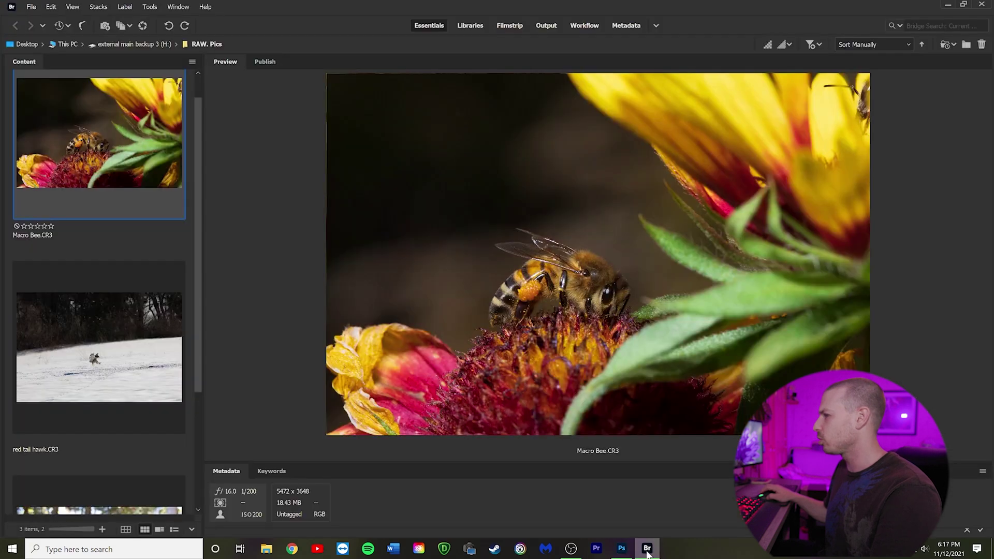
# Step: Open red tail hawk.CR3 from Bridge in Camera Raw using its context menu
pyautogui.click(120, 349)
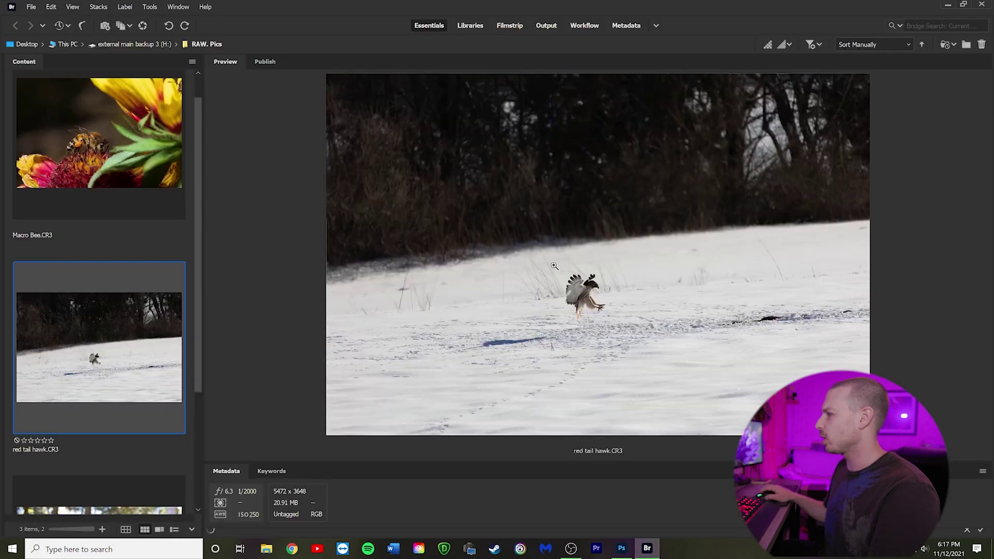
pyautogui.rightClick(583, 286)
pyautogui.click(642, 452)
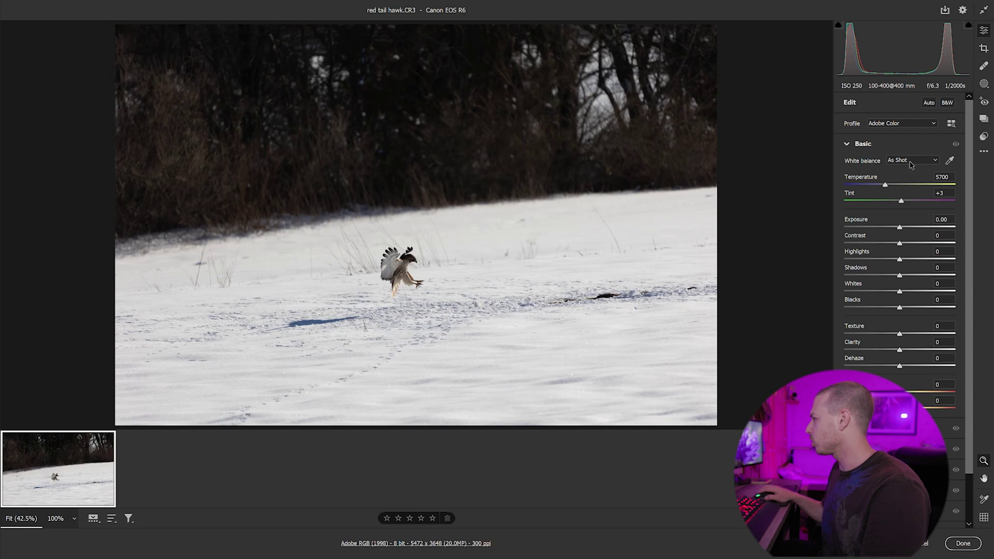
# Step: Apply the Adobe Landscape profile after briefly trying Adobe Portrait
pyautogui.click(907, 127)
pyautogui.click(909, 136)
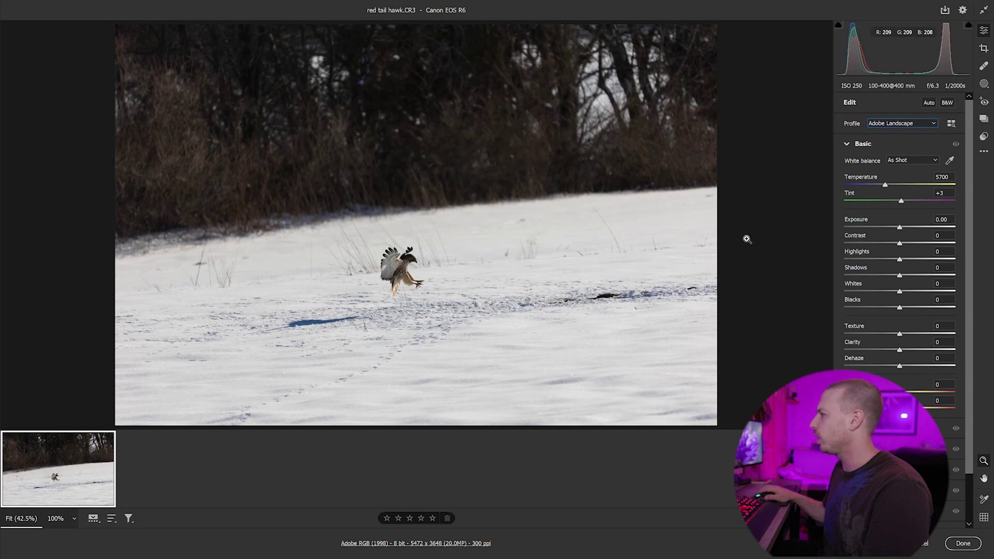
pyautogui.click(925, 123)
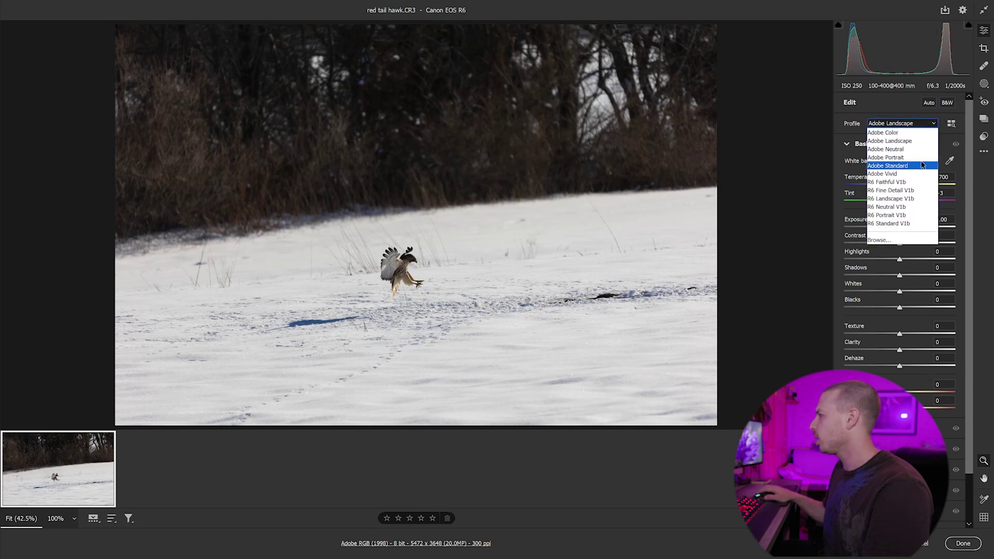
pyautogui.click(920, 157)
pyautogui.click(916, 124)
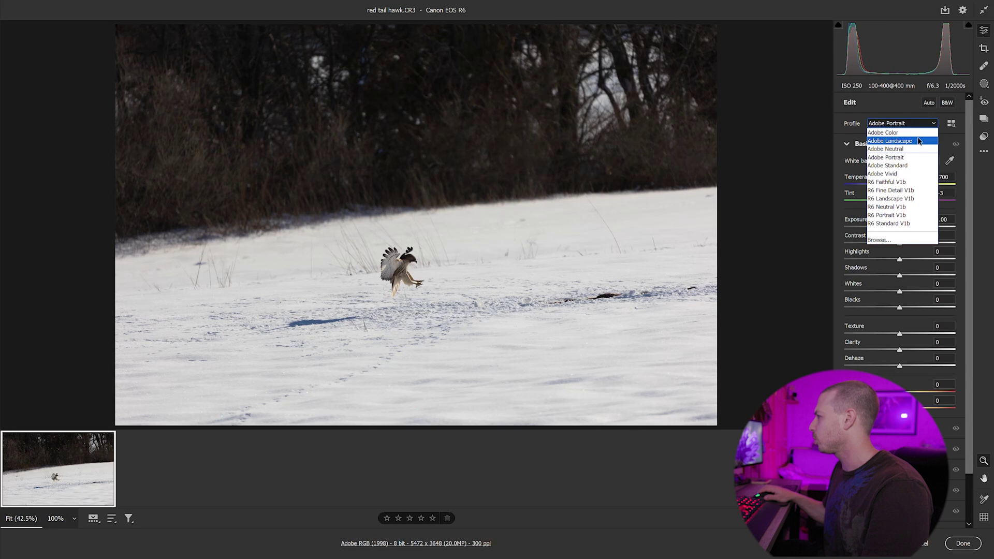
pyautogui.click(919, 141)
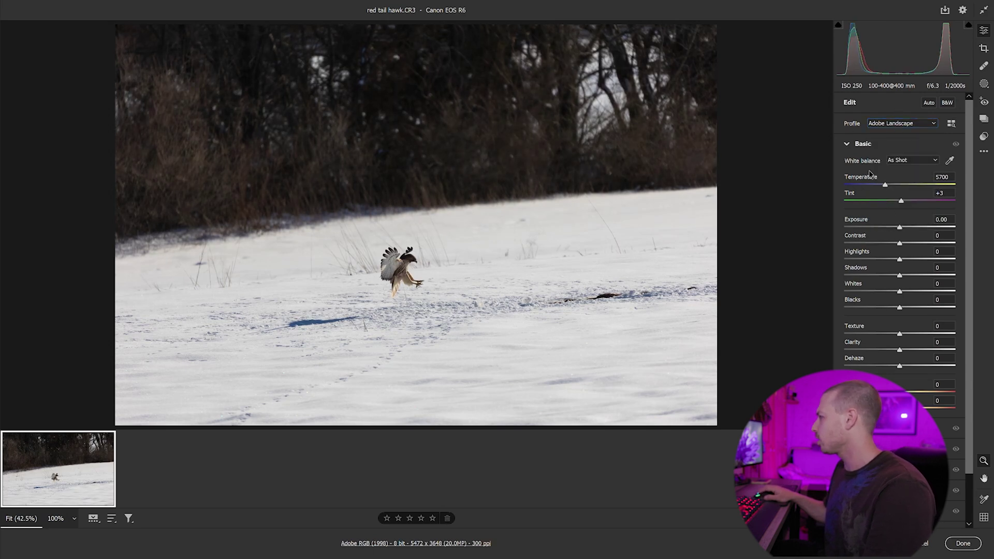
# Step: Set the white balance to Auto (6350, +2)
pyautogui.click(850, 145)
pyautogui.click(851, 143)
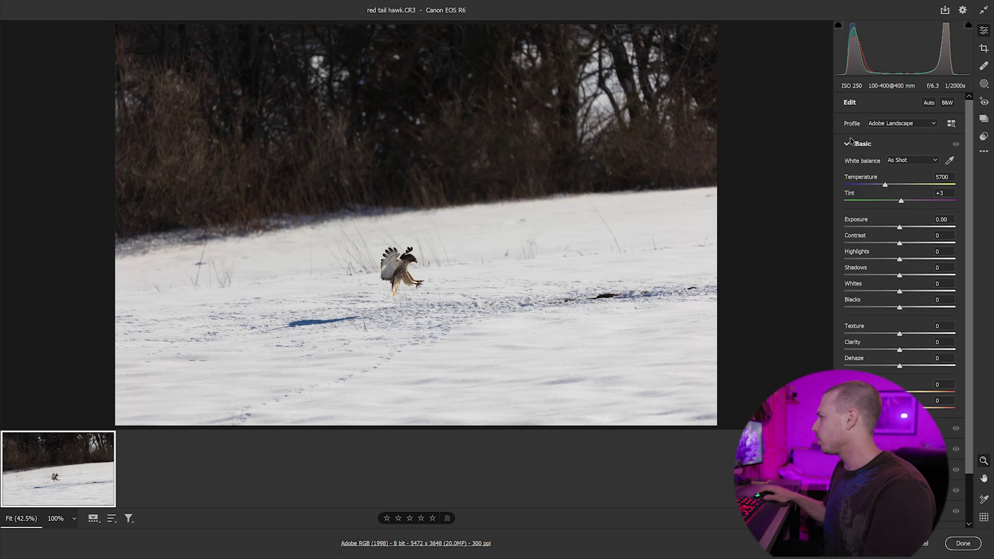
pyautogui.click(902, 161)
pyautogui.click(906, 177)
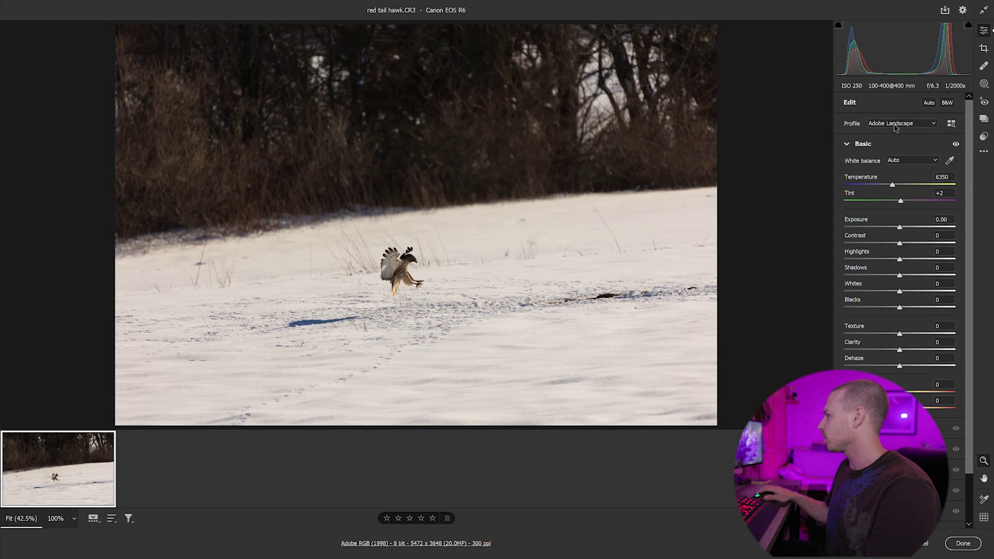
# Step: Review the Tamron lens corrections and open the edited hawk in Photoshop
pyautogui.click(863, 144)
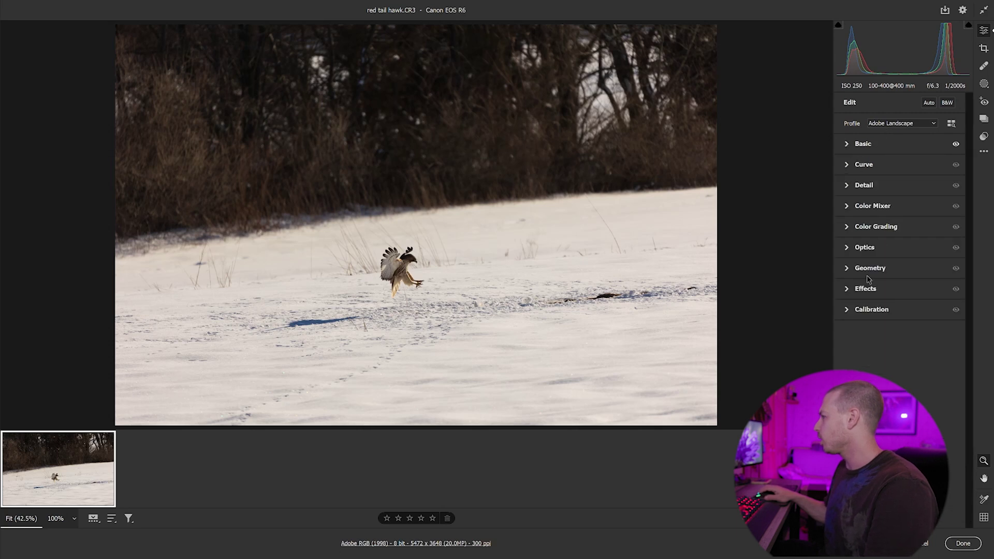
pyautogui.click(848, 248)
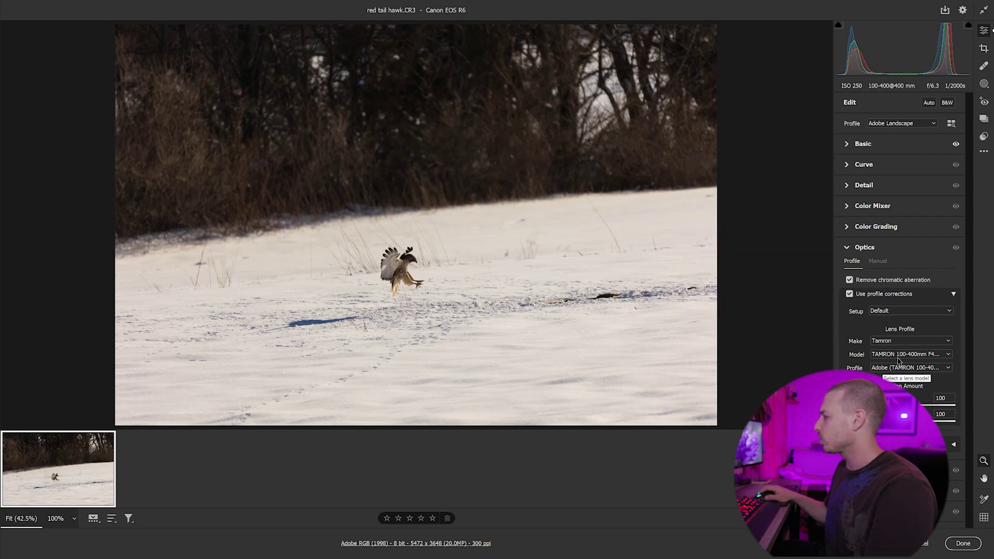
pyautogui.click(855, 245)
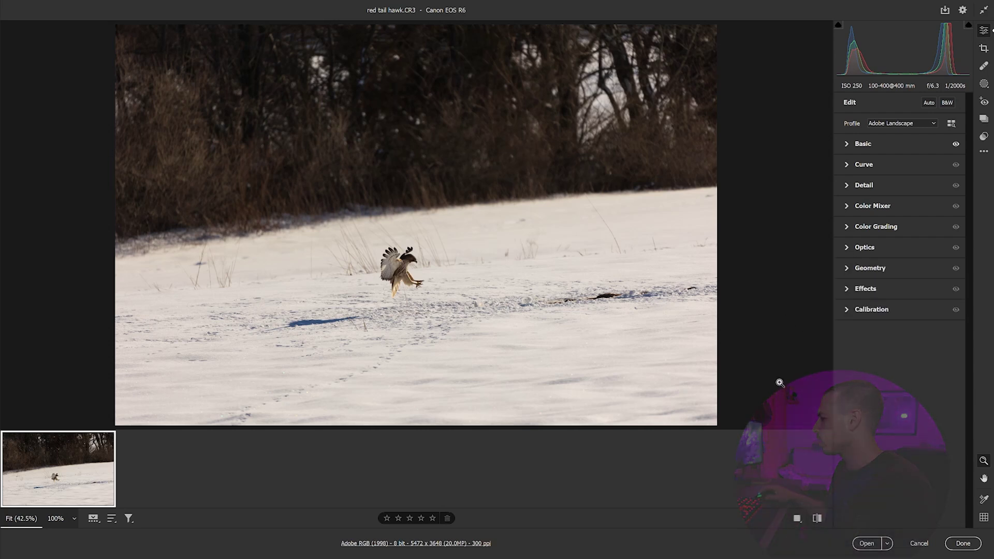
pyautogui.click(866, 543)
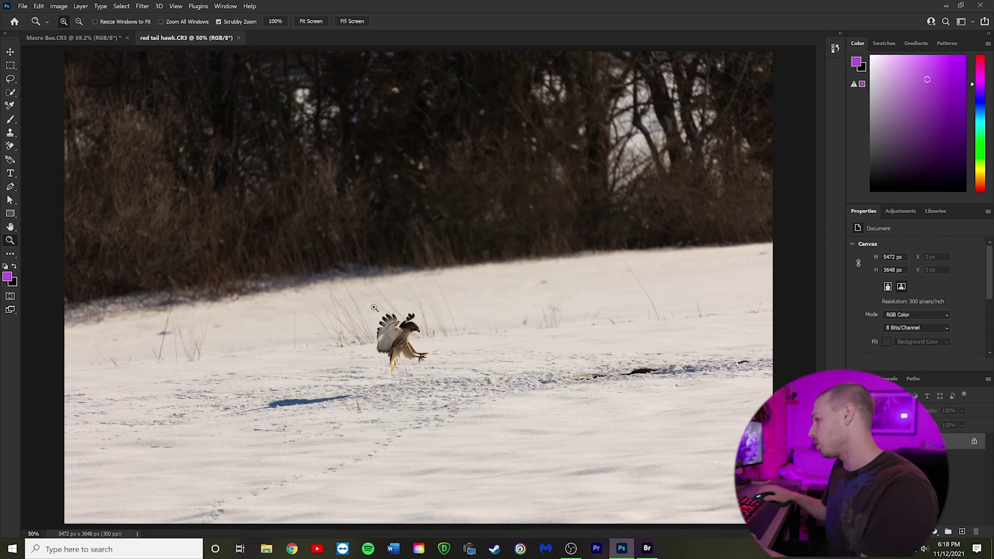
# Step: Crop tightly around the hawk, rotating about 5 degrees to level it, leaving 2536 × 1690 px
pyautogui.press('c')
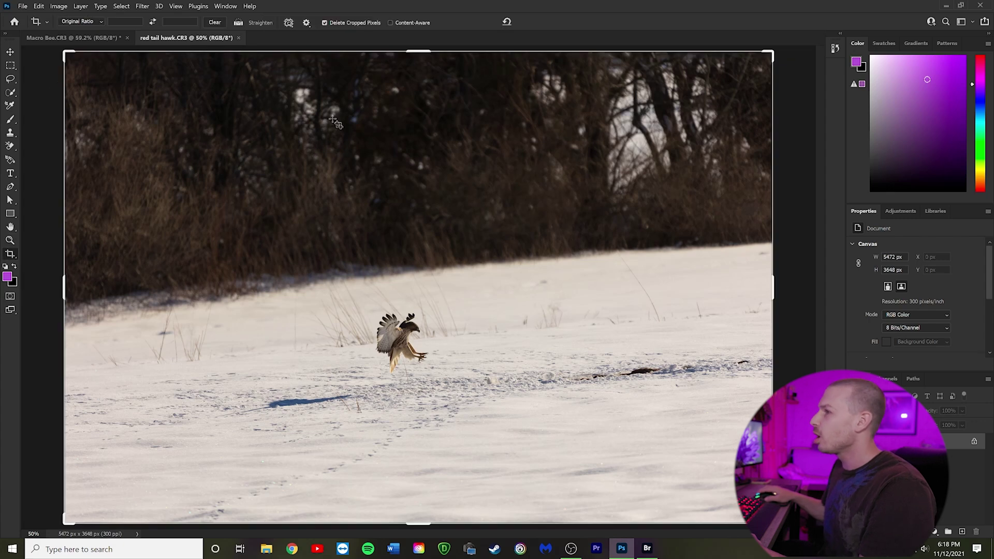
pyautogui.moveTo(65, 53); pyautogui.dragTo(200, 189)
pyautogui.moveTo(412, 301); pyautogui.dragTo(475, 357)
pyautogui.moveTo(601, 166); pyautogui.dragTo(595, 167)
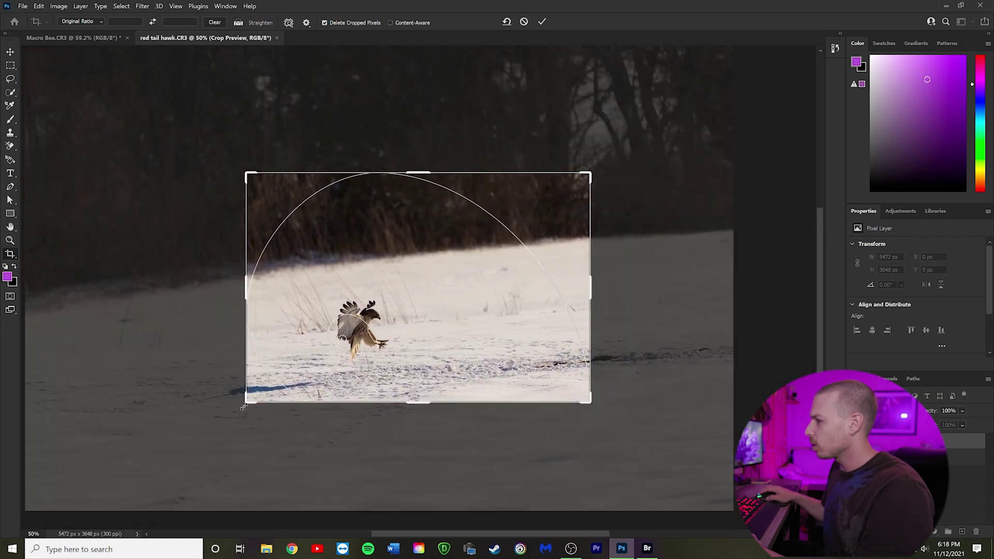
pyautogui.moveTo(239, 407)
pyautogui.mouseDown()
pyautogui.moveTo(244, 417)
pyautogui.moveTo(229, 392)
pyautogui.mouseUp()
pyautogui.moveTo(418, 349); pyautogui.dragTo(430, 332)
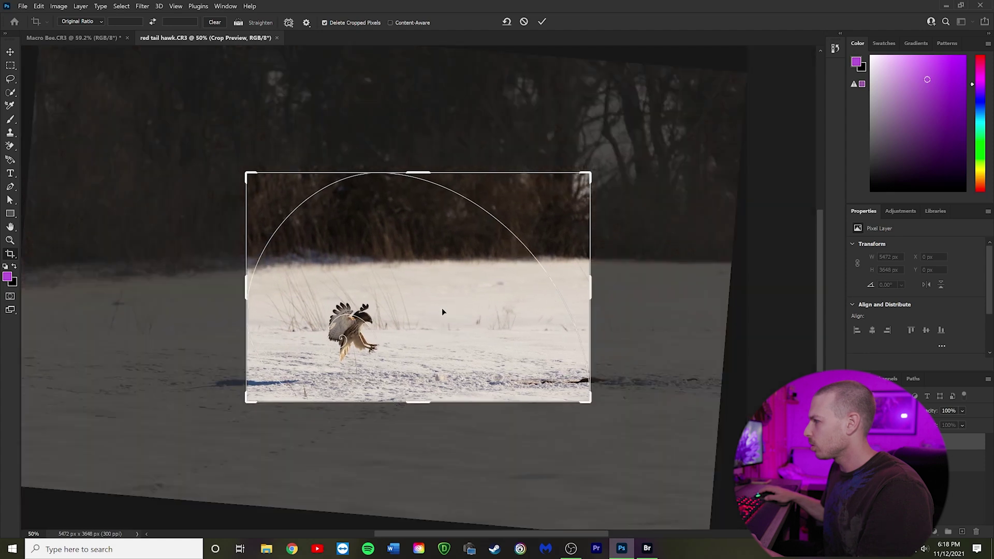
pyautogui.moveTo(582, 179); pyautogui.dragTo(606, 162)
pyautogui.moveTo(514, 268); pyautogui.dragTo(512, 269)
pyautogui.press('Return')
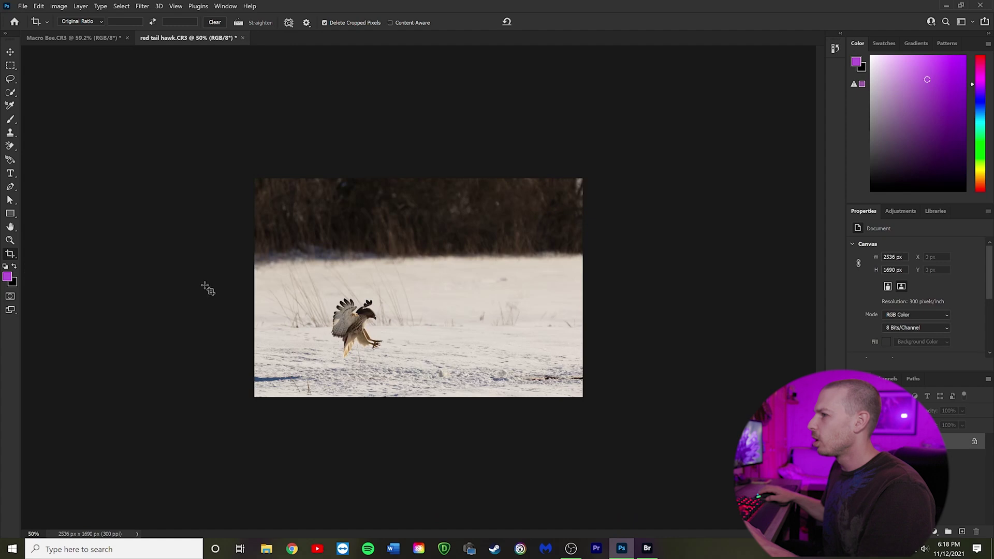
# Step: Fit the cropped hawk photo on screen
pyautogui.click(10, 240)
pyautogui.rightClick(474, 265)
pyautogui.click(497, 271)
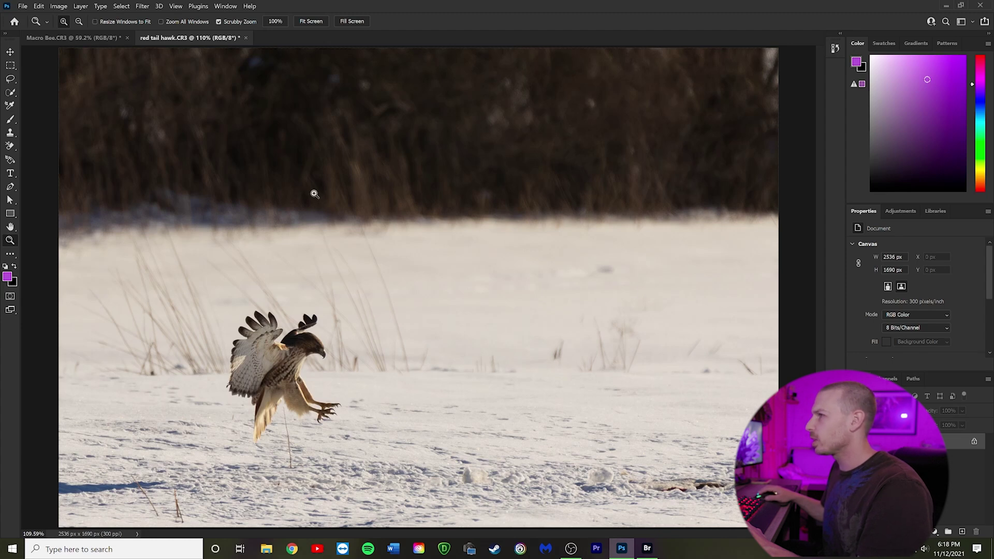
# Step: Send the cropped hawk to Topaz DeNoise AI via Filter > Topaz Labs
pyautogui.click(146, 7)
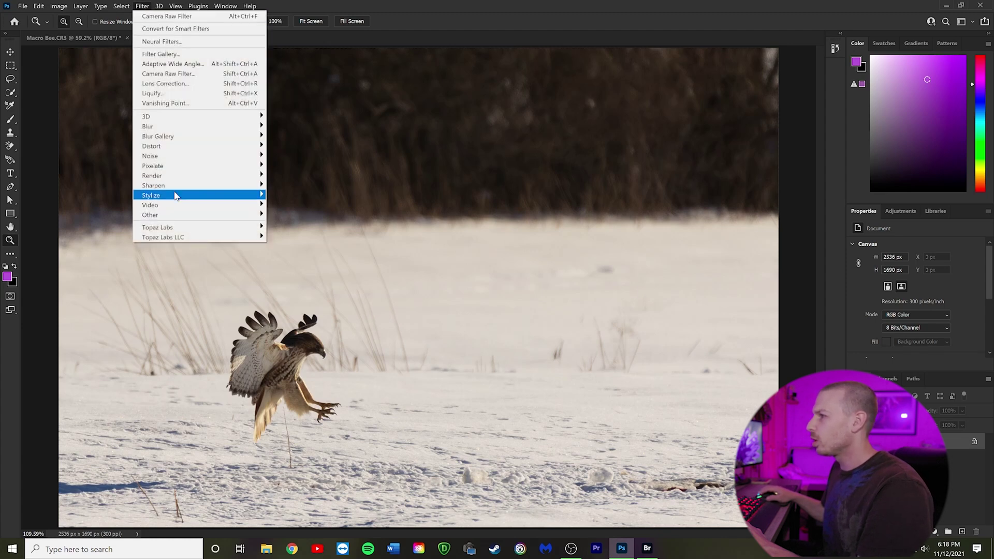
pyautogui.moveTo(180, 228)
pyautogui.click(292, 228)
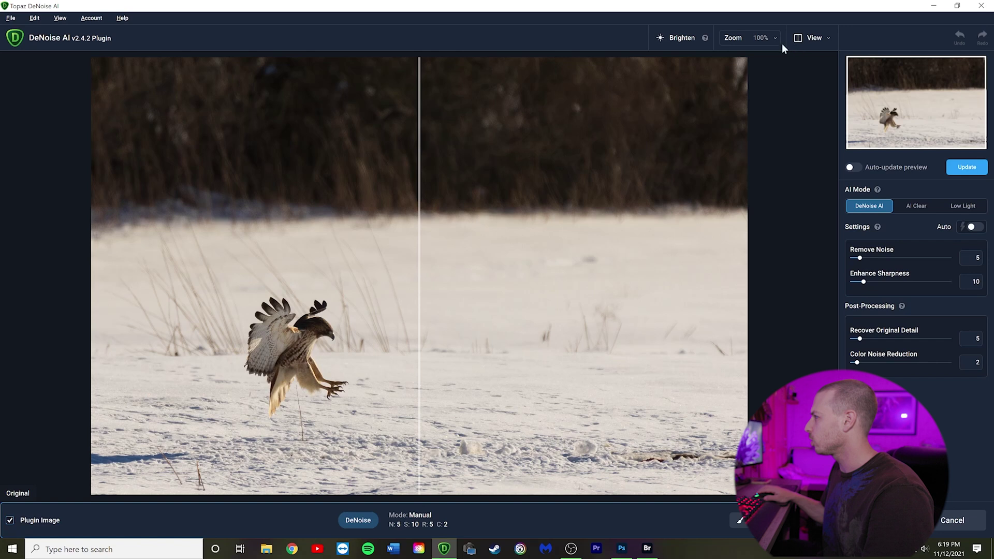
# Step: Zoom the preview to 224% on the hawk and preview Remove Noise 10, Enhance Sharpness 20
pyautogui.click(736, 48)
pyautogui.scroll(5, 368, 384)
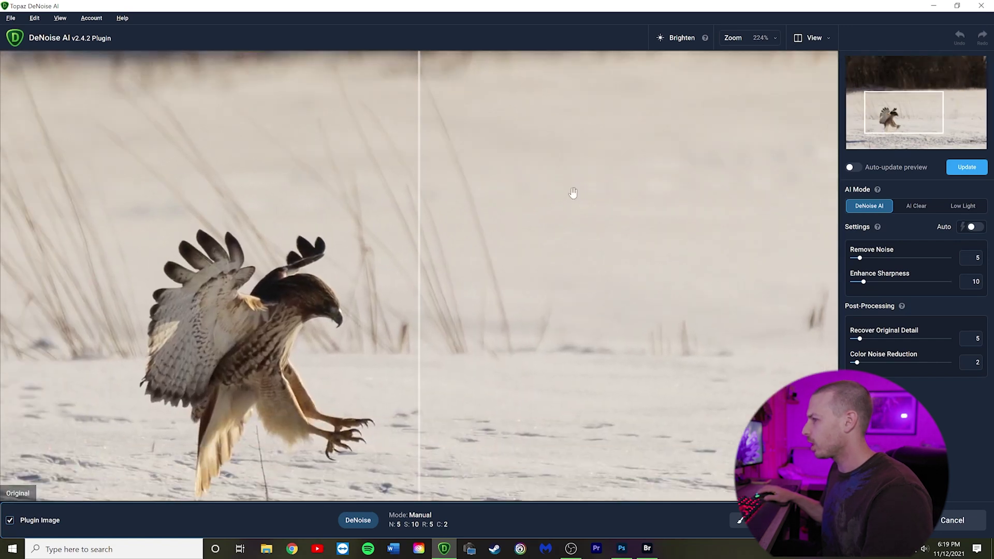
pyautogui.moveTo(573, 193); pyautogui.dragTo(665, 127)
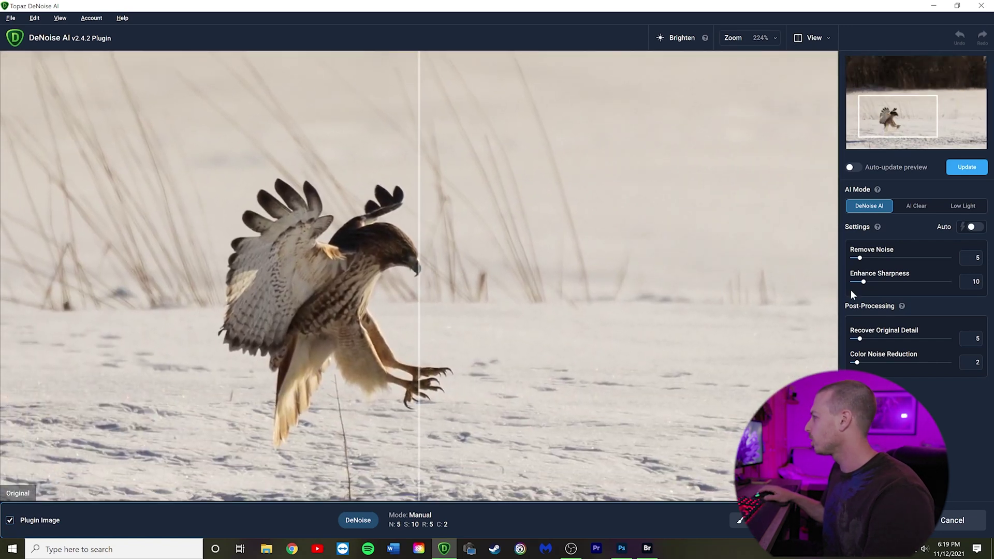
pyautogui.click(975, 229)
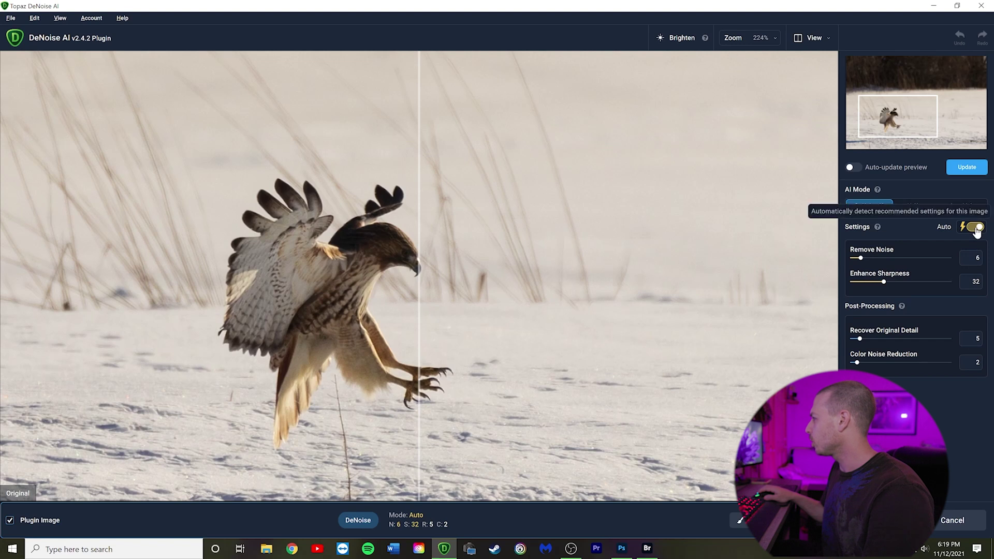
pyautogui.click(976, 229)
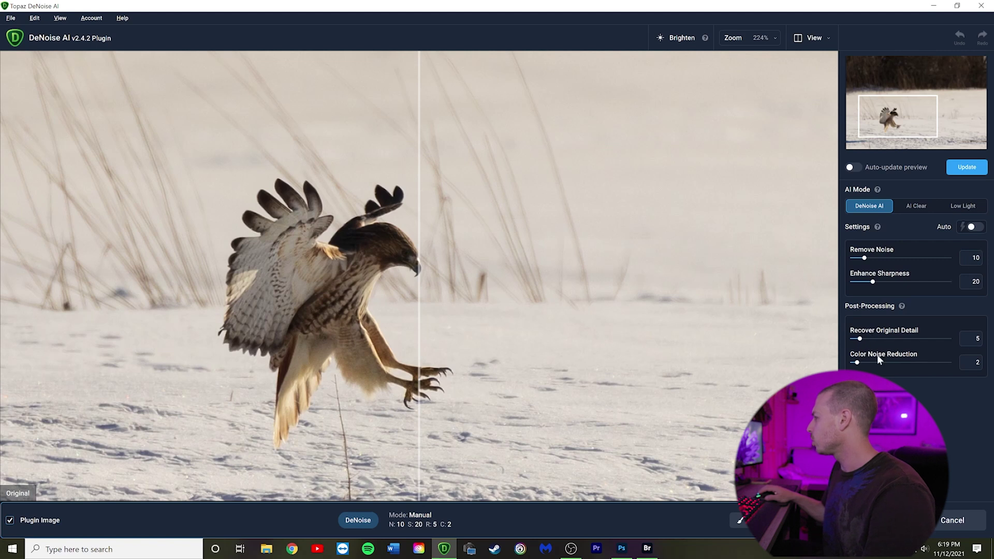
pyautogui.click(967, 169)
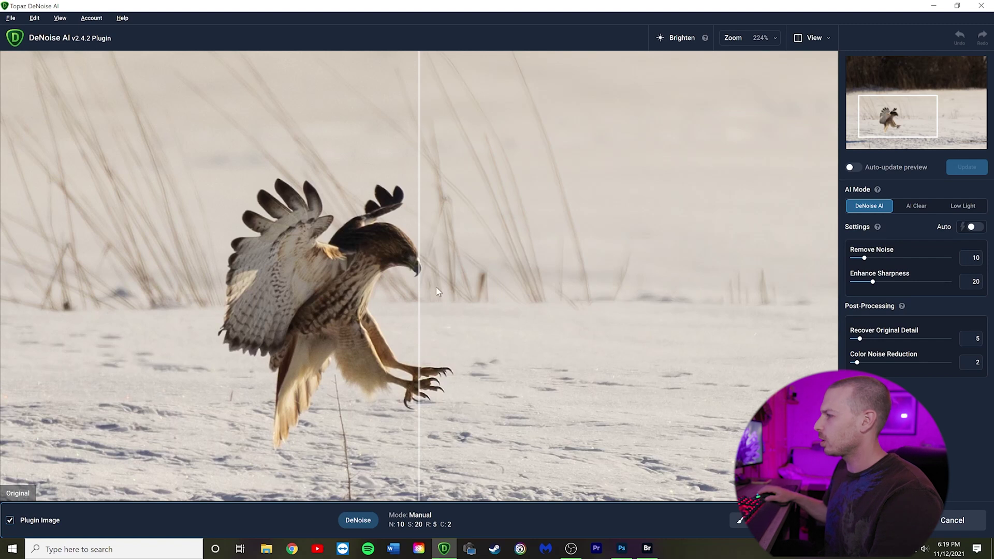
# Step: Compare before and after, refresh the preview, and apply the denoise back to Photoshop
pyautogui.moveTo(435, 267); pyautogui.dragTo(519, 265)
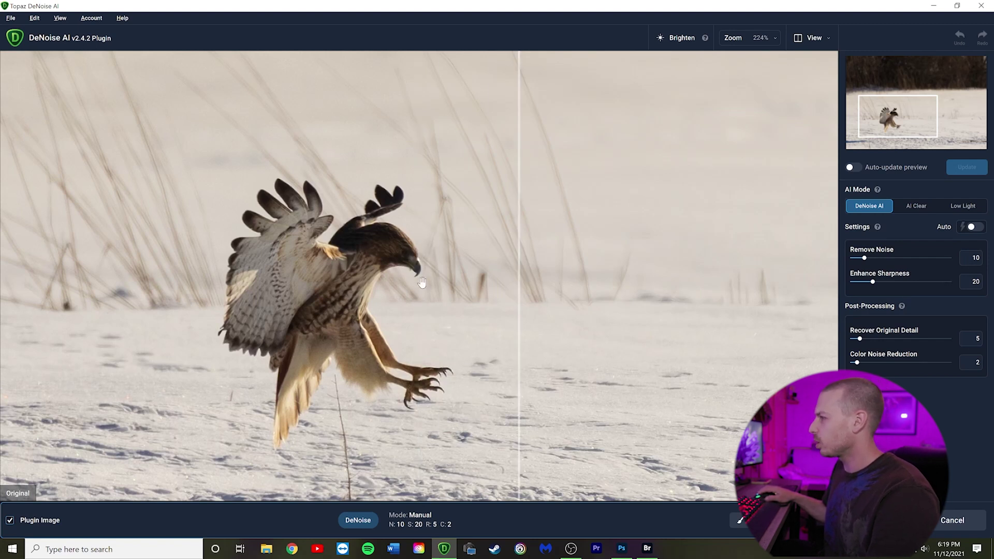
pyautogui.moveTo(519, 259); pyautogui.dragTo(216, 240)
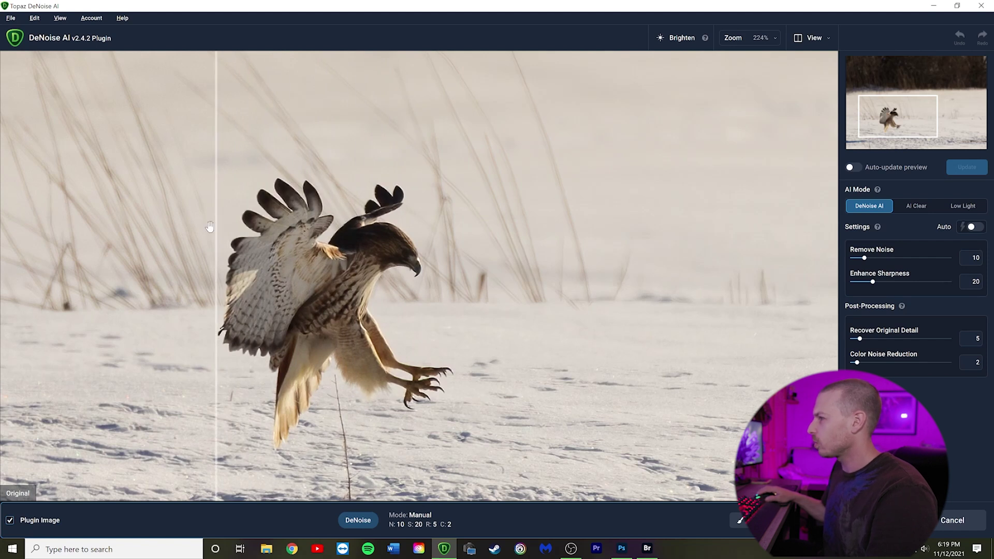
pyautogui.moveTo(214, 219); pyautogui.dragTo(231, 223)
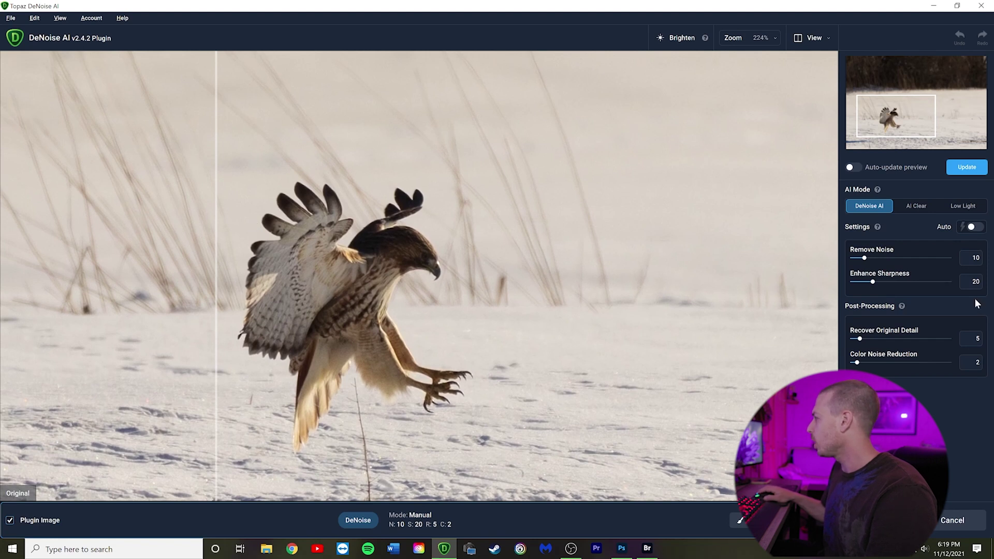
pyautogui.click(972, 175)
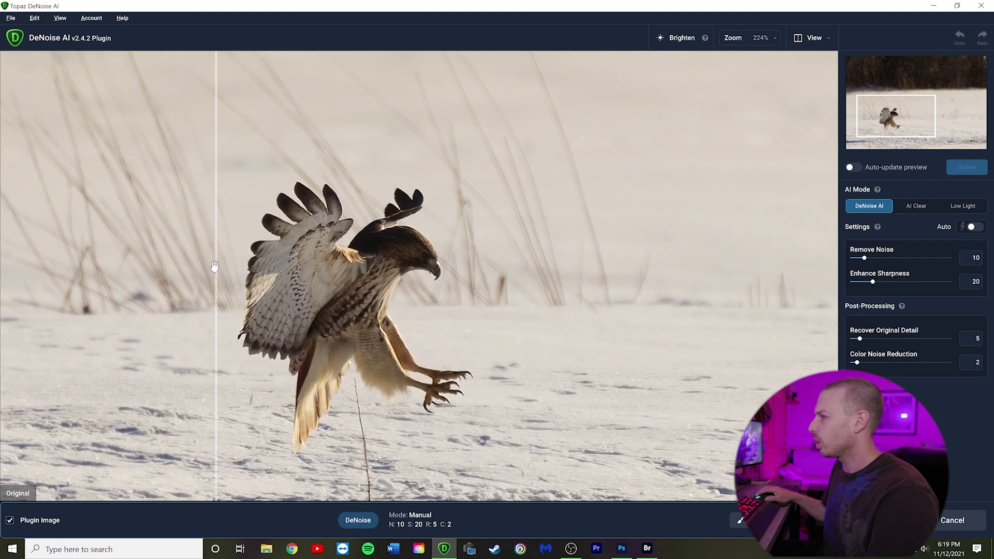
pyautogui.moveTo(215, 266); pyautogui.dragTo(170, 233)
pyautogui.click(859, 521)
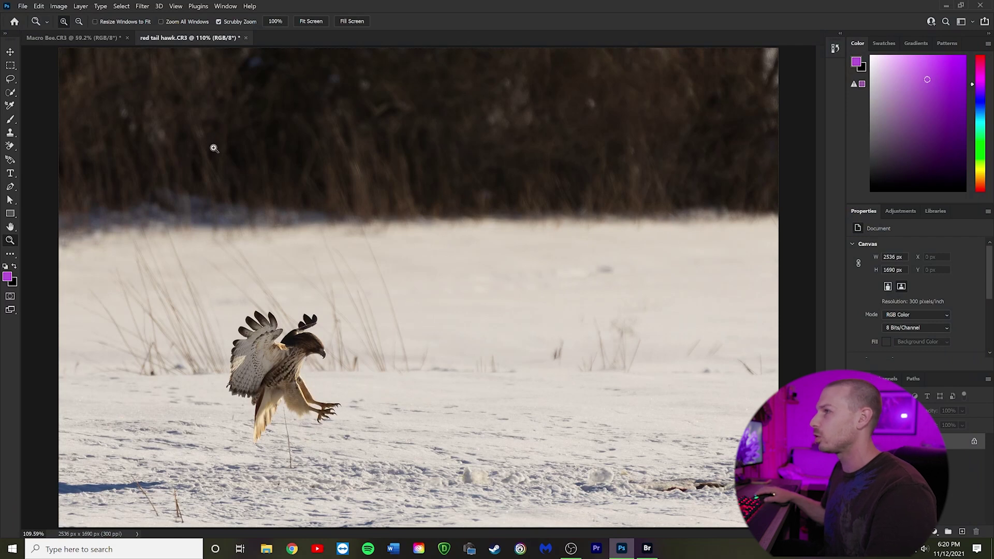
# Step: Launch the Camera Raw Filter on the denoised hawk and expand the Basic panel
pyautogui.click(142, 6)
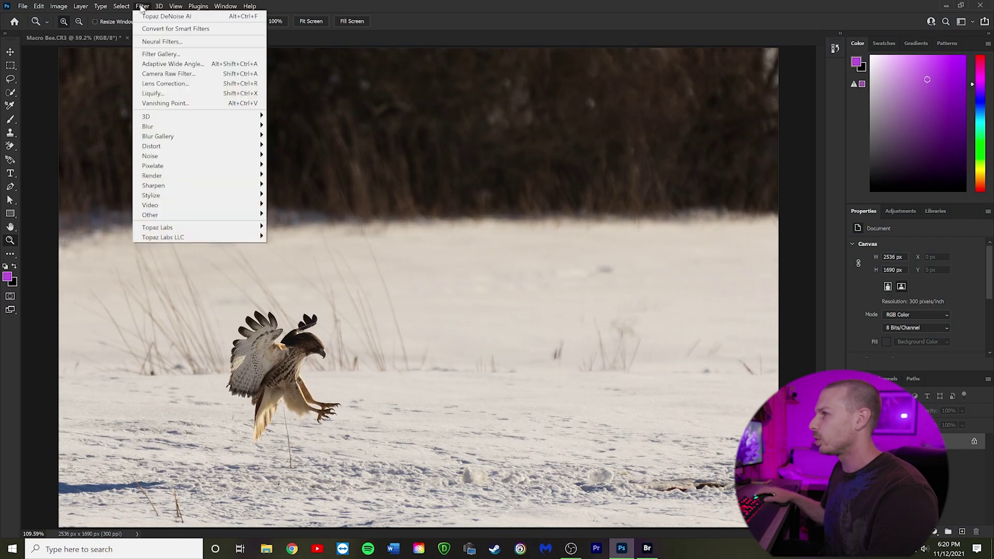
pyautogui.click(161, 75)
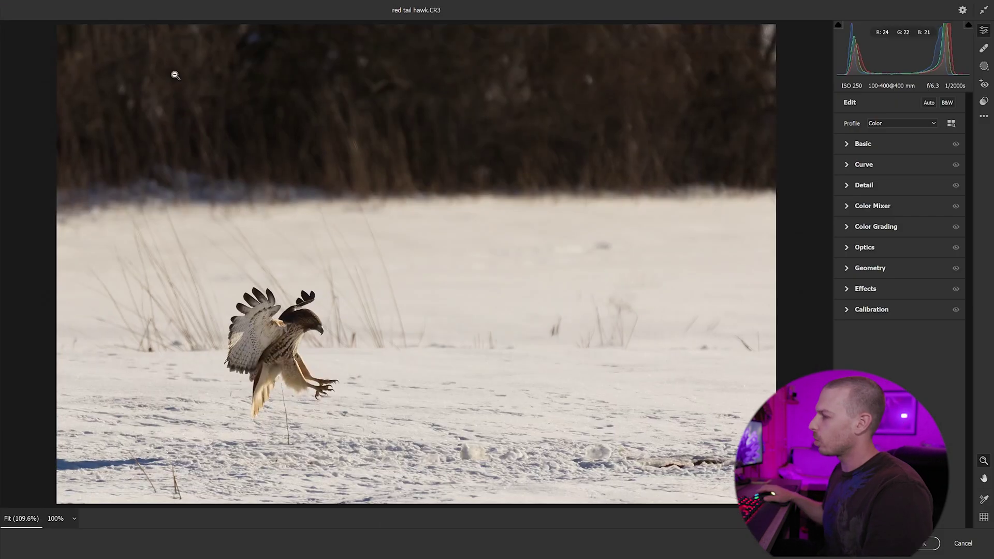
pyautogui.click(861, 146)
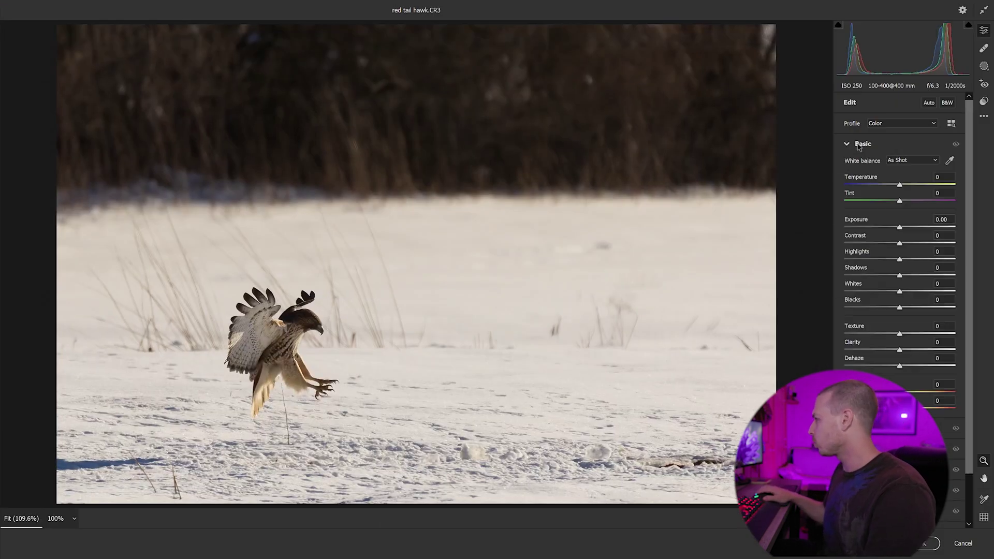
# Step: Zoom in on the hawk and set Shadows +75, Contrast +1, Blacks -1, Vibrance +5
pyautogui.moveTo(264, 359); pyautogui.dragTo(398, 357)
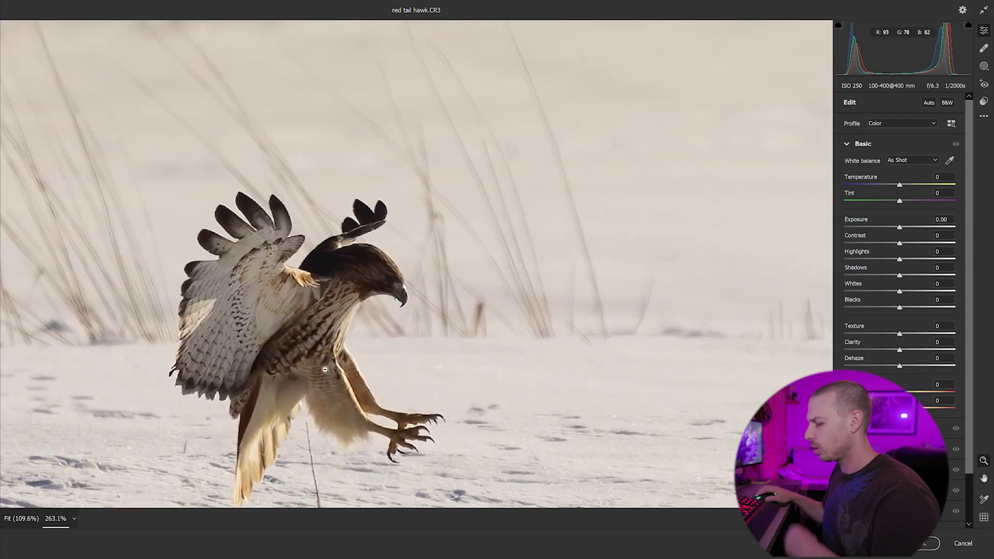
pyautogui.moveTo(398, 322); pyautogui.dragTo(394, 228)
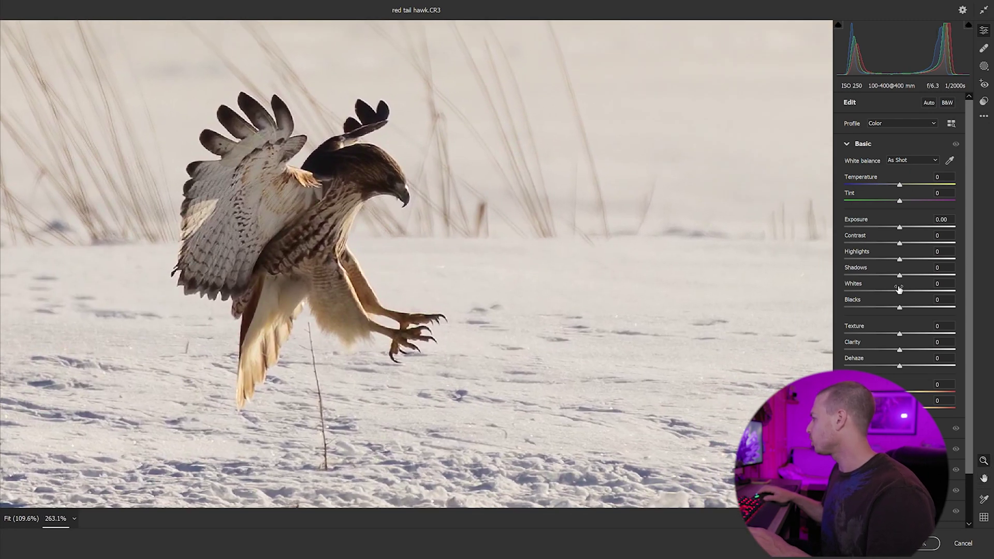
pyautogui.moveTo(901, 278); pyautogui.dragTo(937, 286)
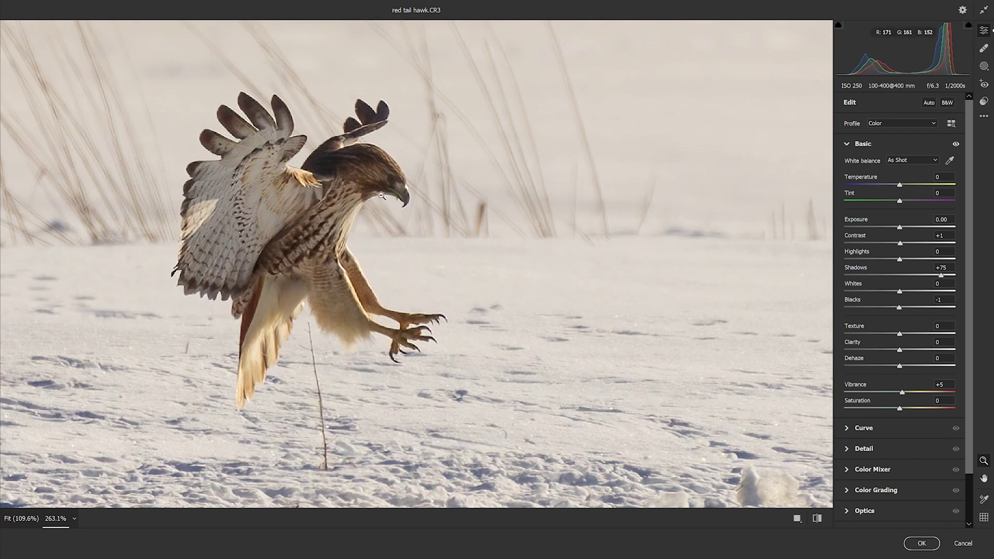
pyautogui.moveTo(378, 187); pyautogui.dragTo(381, 311)
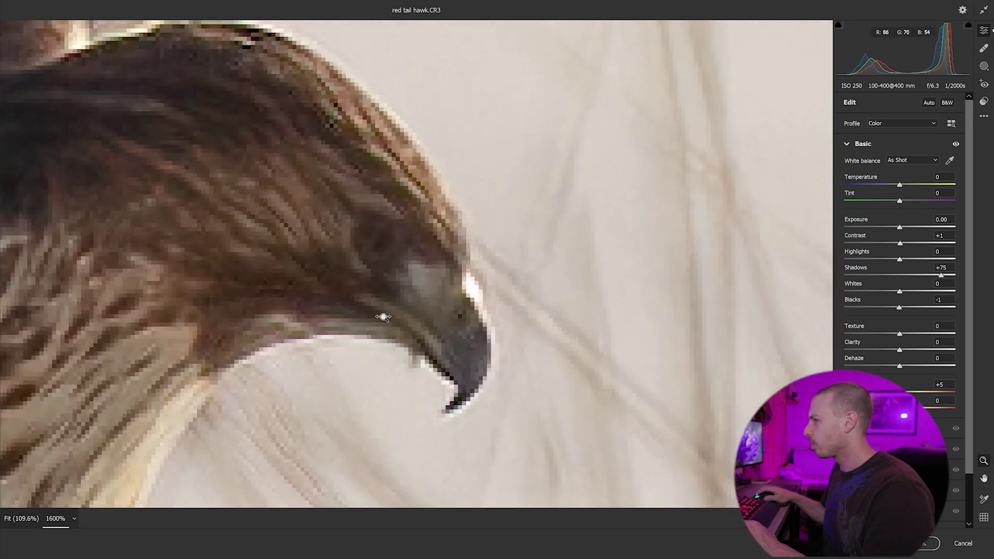
# Step: Create a size 8 brush mask painted over the hawk's eye
pyautogui.click(985, 67)
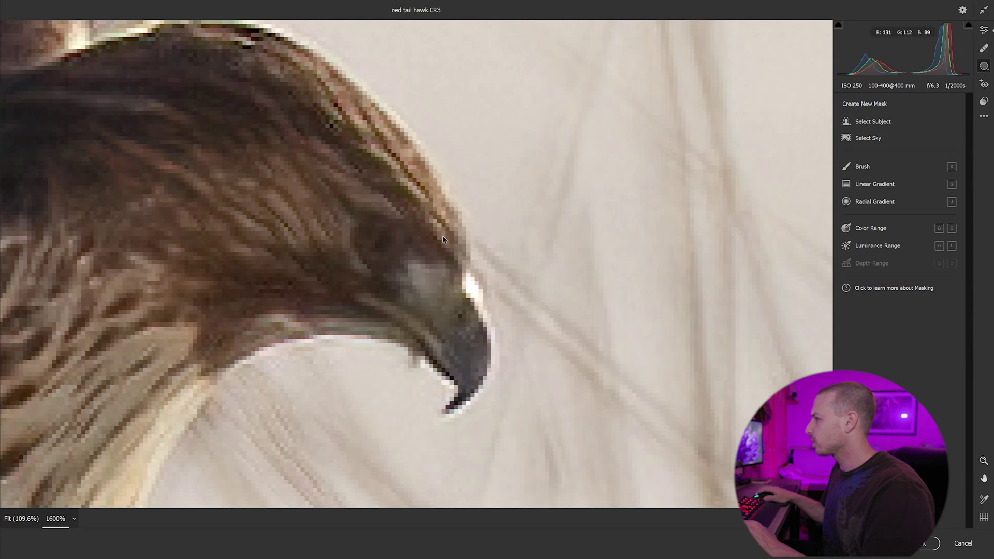
pyautogui.click(853, 174)
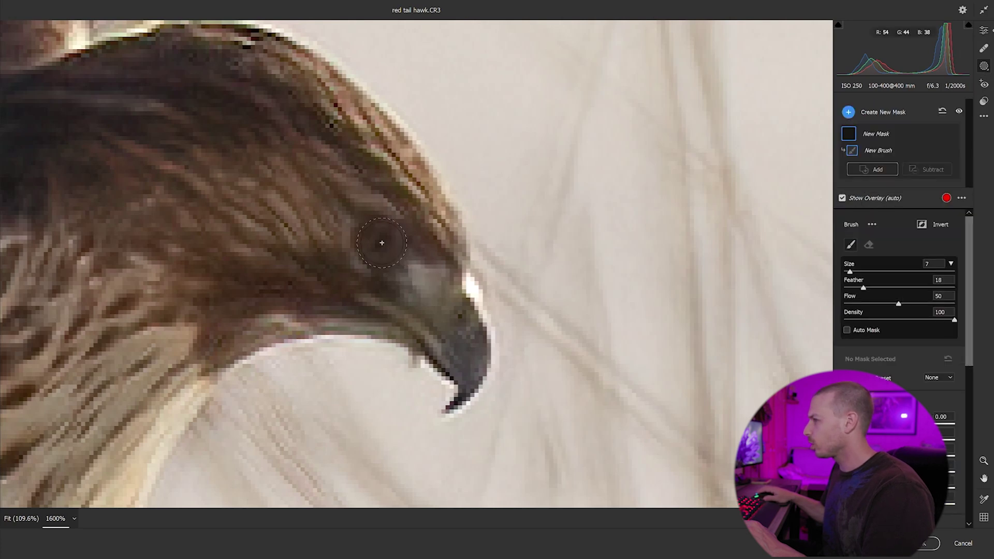
pyautogui.moveTo(382, 243); pyautogui.dragTo(382, 244)
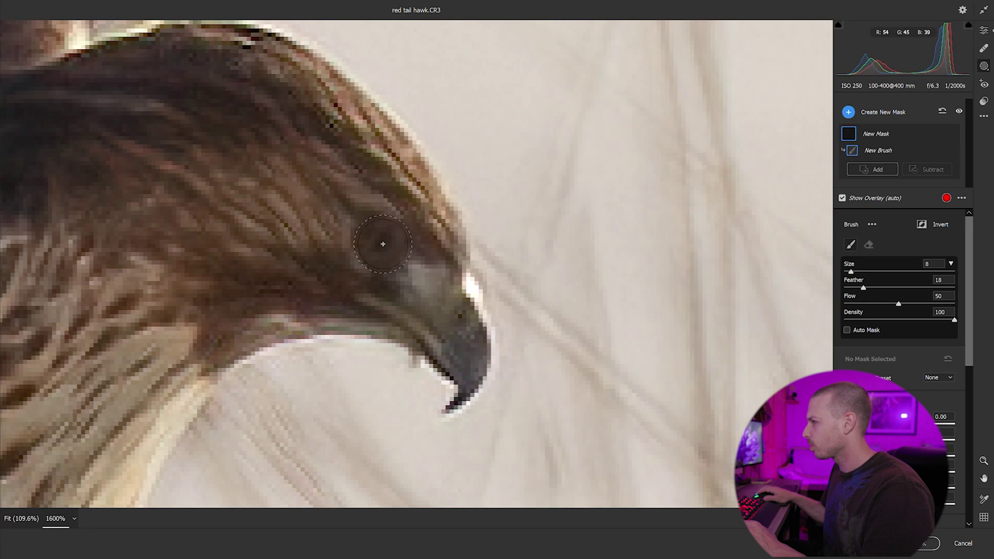
pyautogui.click(382, 244)
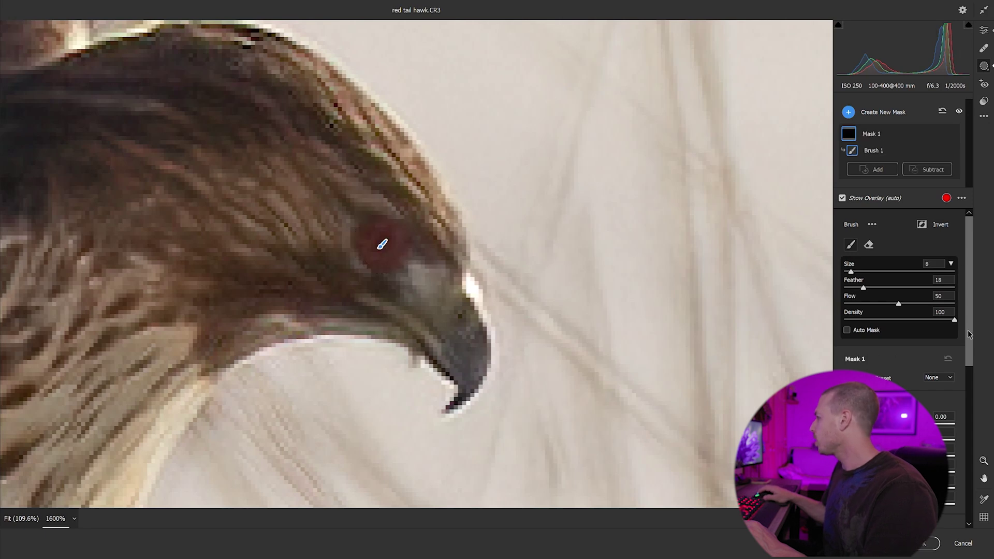
# Step: Set the eye mask's Exposure to +1.00 and return to the Edit panel
pyautogui.scroll(-1, 970, 343)
pyautogui.scroll(-2, 970, 344)
pyautogui.moveTo(899, 333); pyautogui.dragTo(905, 334)
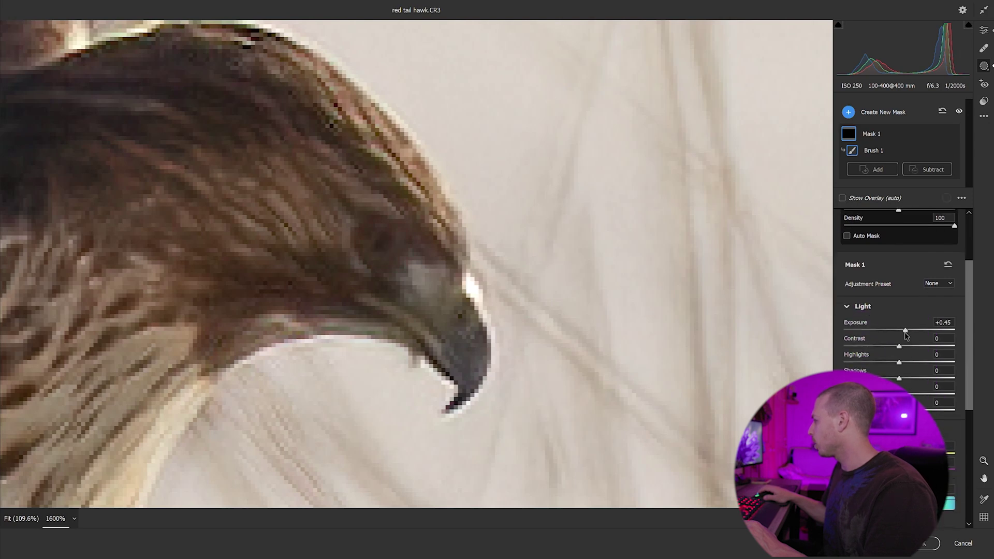
pyautogui.moveTo(912, 335); pyautogui.dragTo(913, 335)
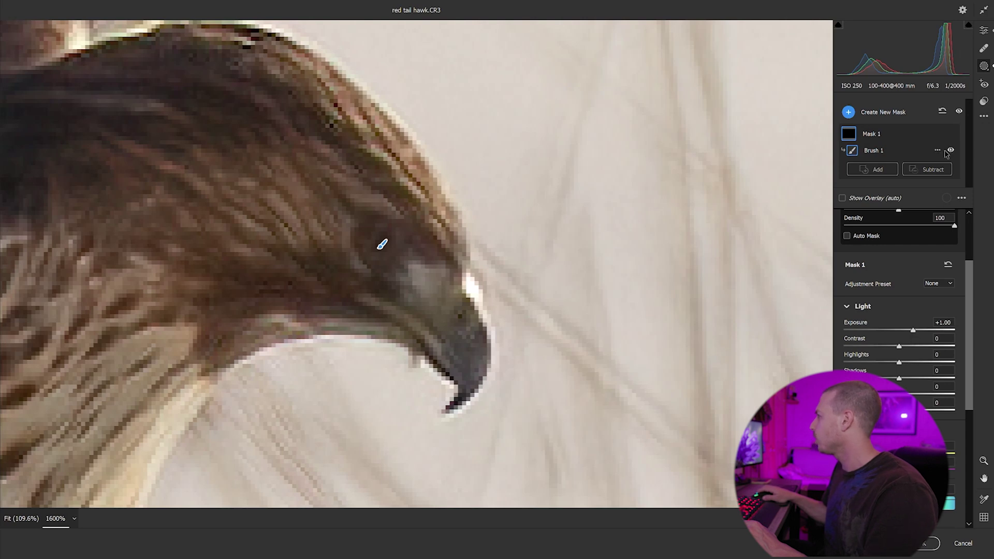
pyautogui.click(984, 30)
pyautogui.rightClick(451, 237)
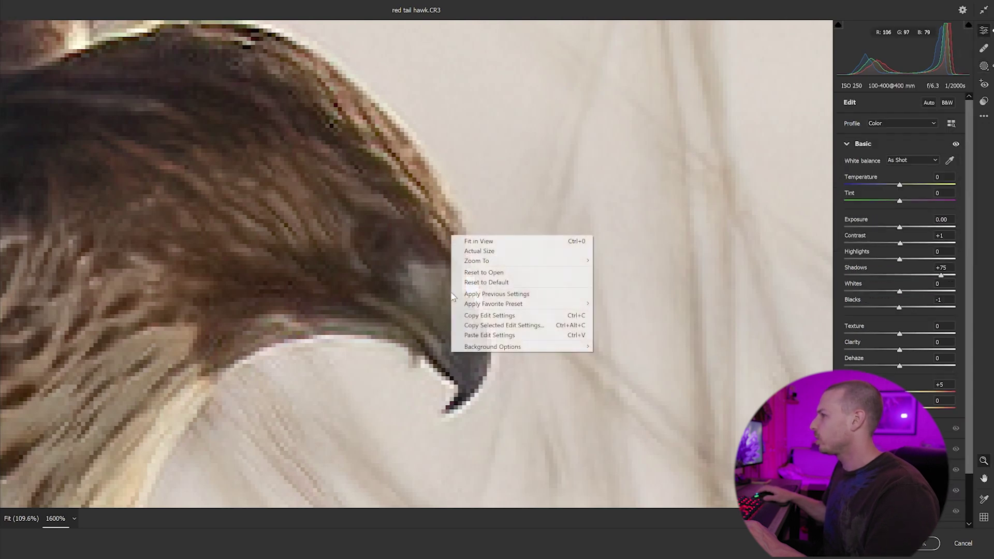
# Step: Fit the whole hawk photo in view and set Highlights to -5
pyautogui.click(489, 241)
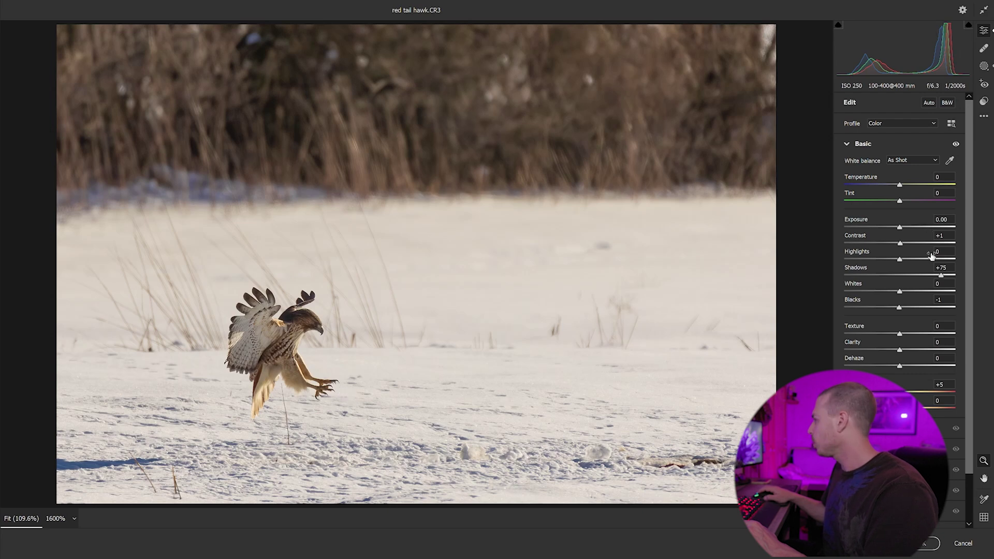
pyautogui.moveTo(904, 259); pyautogui.dragTo(895, 261)
pyautogui.doubleClick(894, 261)
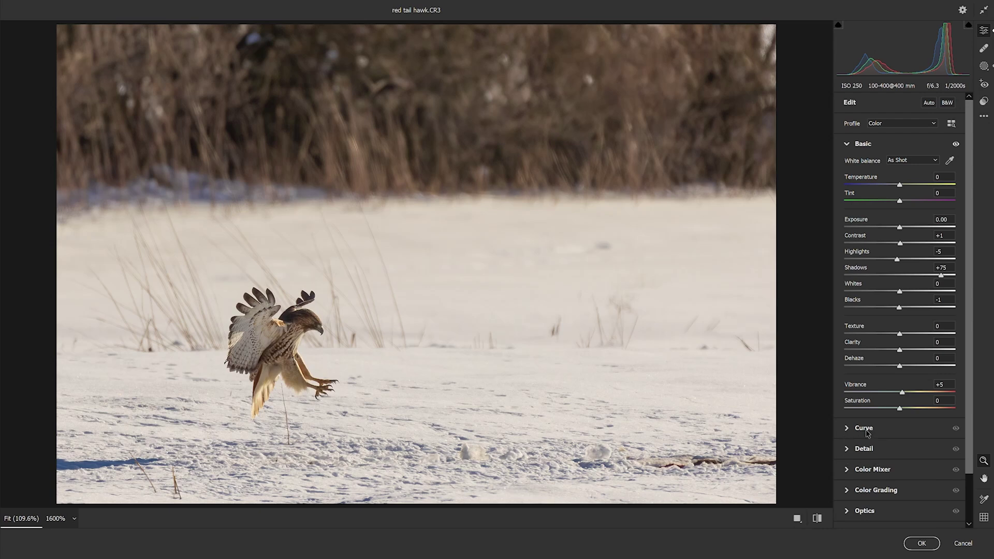
# Step: Accept the Camera Raw edits, returning the toned 2536 × 1690 hawk to Photoshop
pyautogui.click(922, 543)
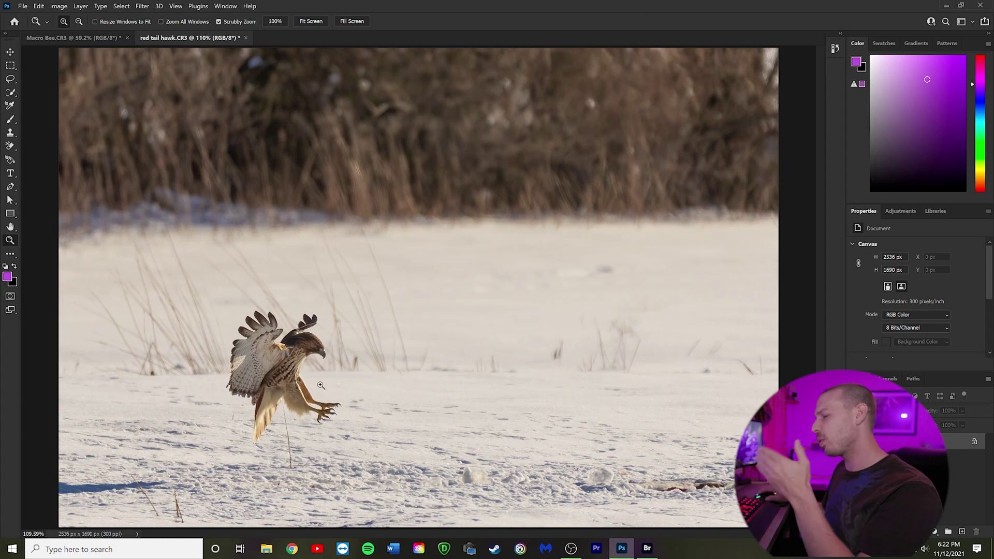
pyautogui.click(141, 6)
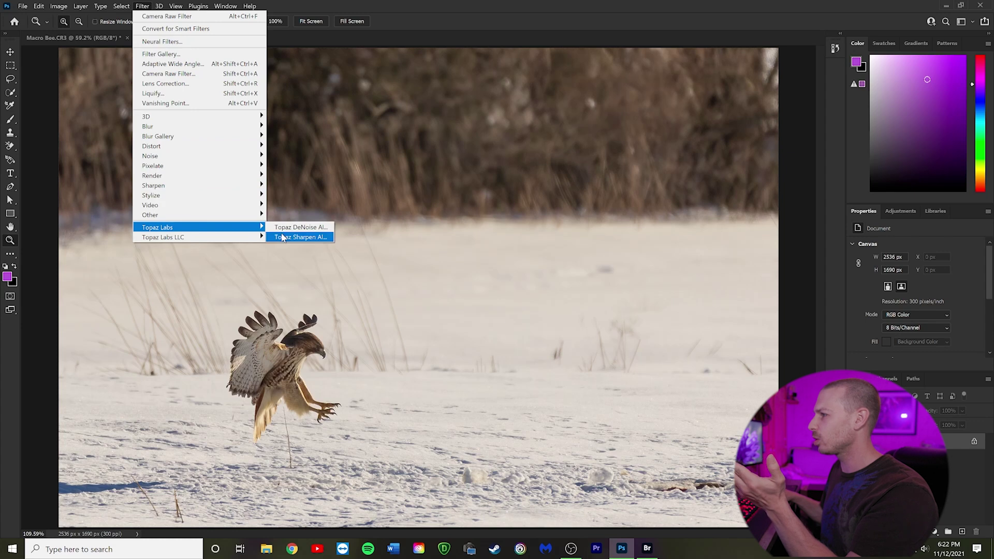
# Step: Launch Topaz Sharpen AI on the hawk photo and zoom the preview to 348% on the bird
pyautogui.click(296, 237)
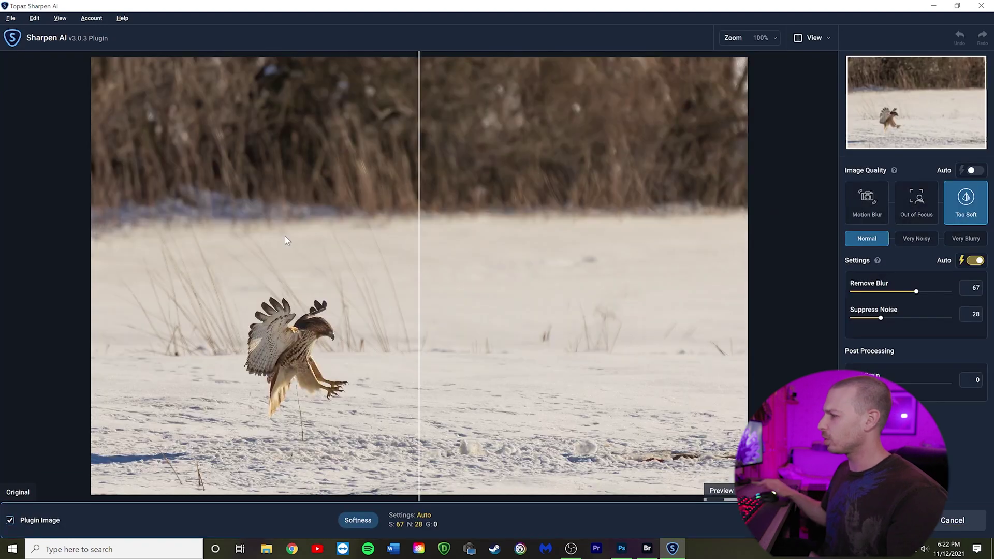
pyautogui.click(737, 42)
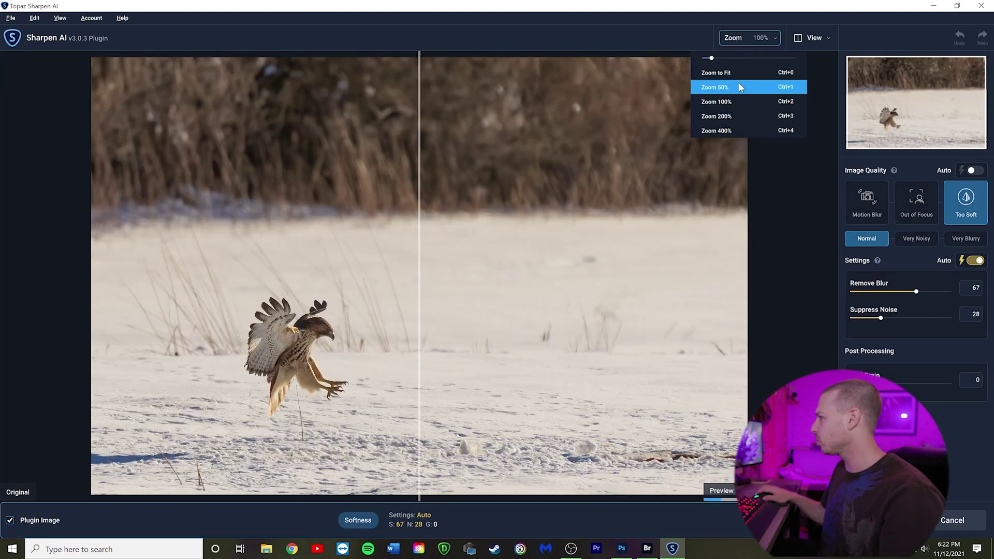
pyautogui.moveTo(717, 58); pyautogui.dragTo(733, 60)
pyautogui.moveTo(304, 357); pyautogui.dragTo(533, 143)
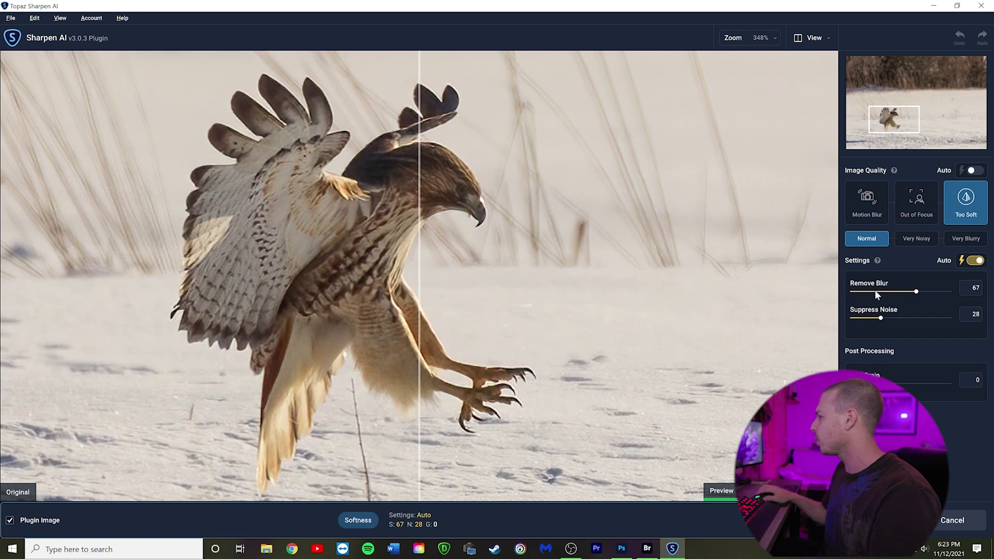
# Step: Compare the Motion Blur and Out of Focus models, settle on Too Soft, and begin masking
pyautogui.click(879, 220)
pyautogui.click(918, 221)
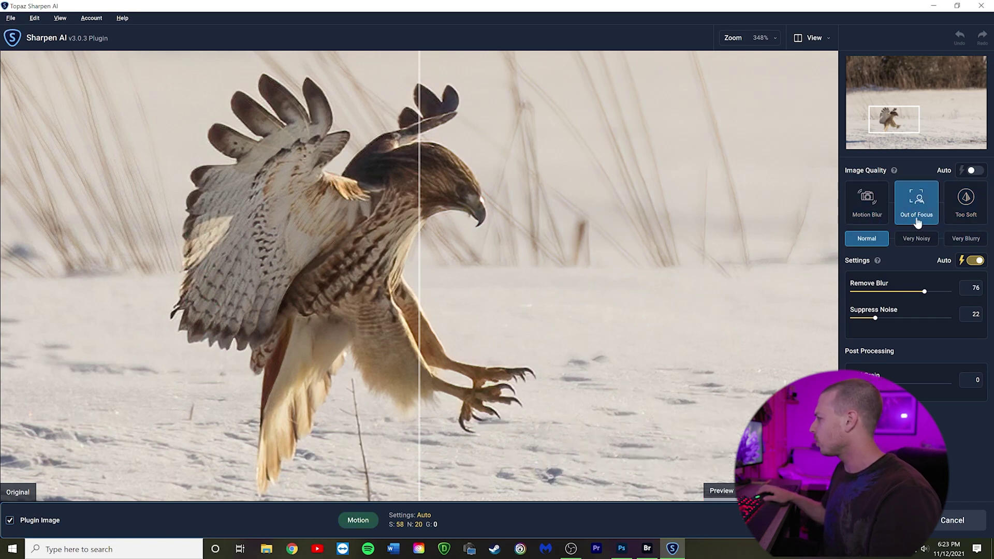
pyautogui.click(961, 217)
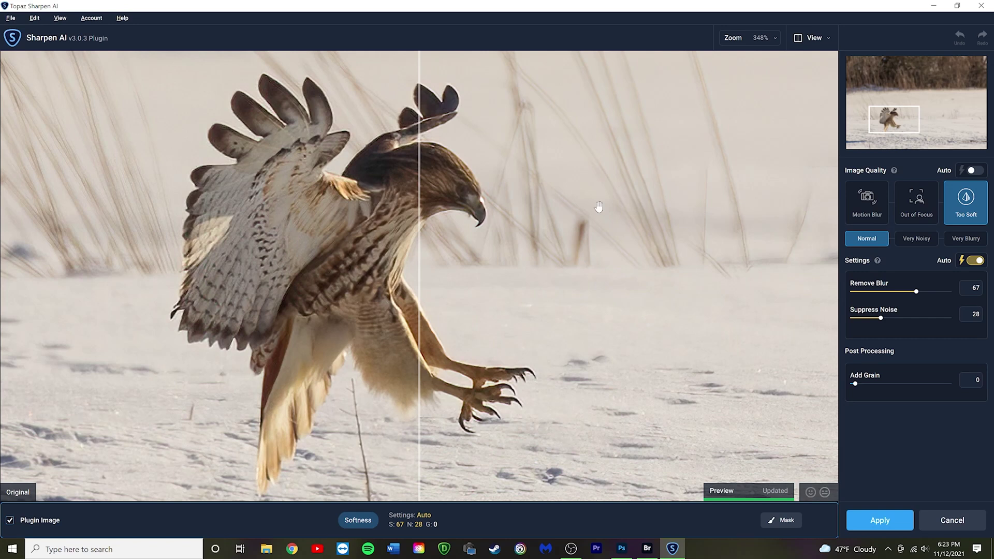
pyautogui.click(799, 522)
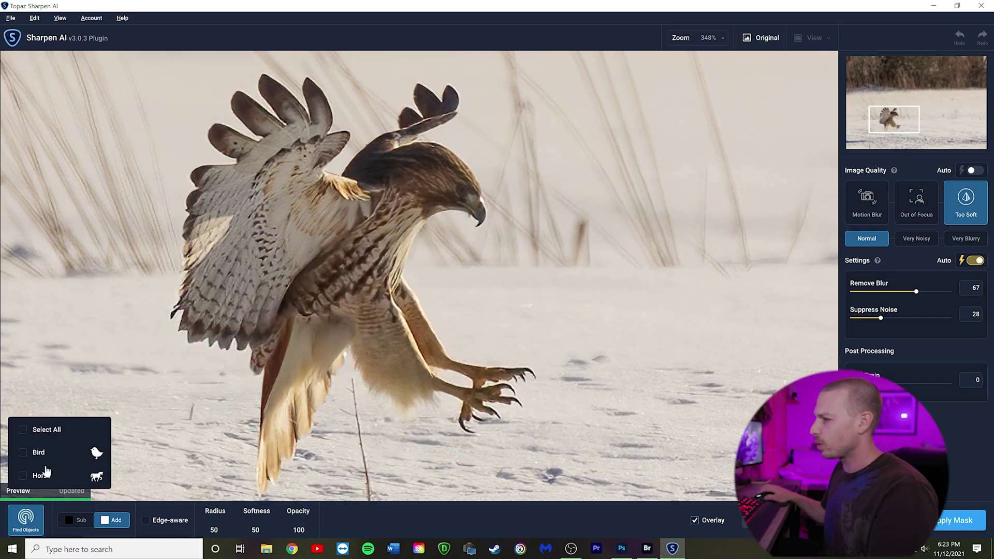
# Step: Auto-mask the Bird, add missed feathers, subtract spill around the body, enable Edge-aware, and apply
pyautogui.click(23, 455)
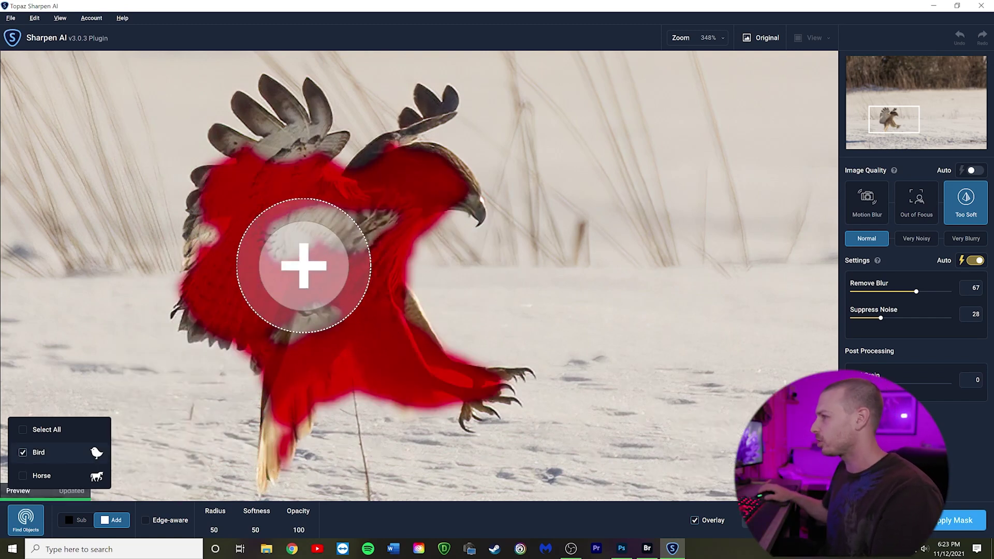
pyautogui.moveTo(351, 244)
pyautogui.mouseDown()
pyautogui.moveTo(369, 231)
pyautogui.moveTo(309, 231)
pyautogui.moveTo(294, 218)
pyautogui.moveTo(294, 133)
pyautogui.moveTo(277, 132)
pyautogui.moveTo(276, 178)
pyautogui.moveTo(238, 247)
pyautogui.moveTo(306, 279)
pyautogui.moveTo(321, 320)
pyautogui.moveTo(287, 436)
pyautogui.moveTo(344, 309)
pyautogui.moveTo(363, 328)
pyautogui.moveTo(389, 327)
pyautogui.moveTo(369, 282)
pyautogui.moveTo(378, 200)
pyautogui.moveTo(426, 186)
pyautogui.moveTo(404, 179)
pyautogui.moveTo(425, 156)
pyautogui.mouseUp()
pyautogui.rightClick(655, 148)
pyautogui.click(706, 149)
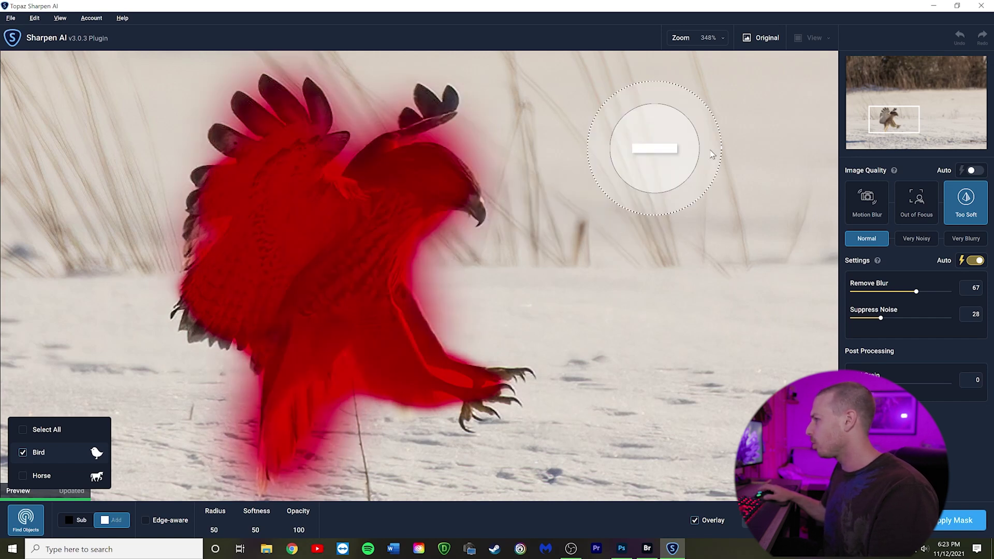
pyautogui.moveTo(552, 345)
pyautogui.mouseDown()
pyautogui.moveTo(466, 308)
pyautogui.moveTo(451, 269)
pyautogui.mouseUp()
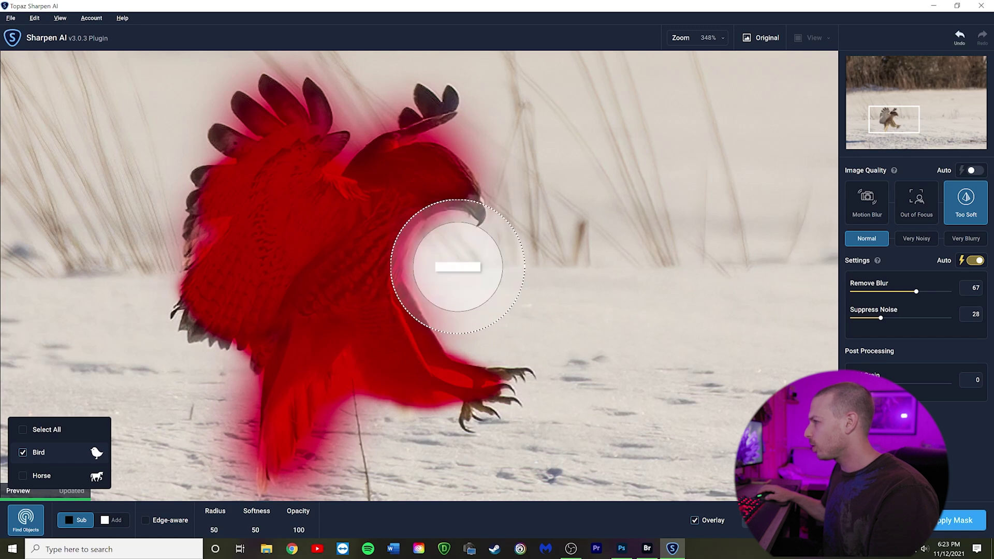
pyautogui.moveTo(445, 428)
pyautogui.mouseDown()
pyautogui.moveTo(333, 433)
pyautogui.moveTo(344, 433)
pyautogui.moveTo(331, 493)
pyautogui.moveTo(283, 497)
pyautogui.moveTo(222, 461)
pyautogui.moveTo(207, 428)
pyautogui.mouseUp()
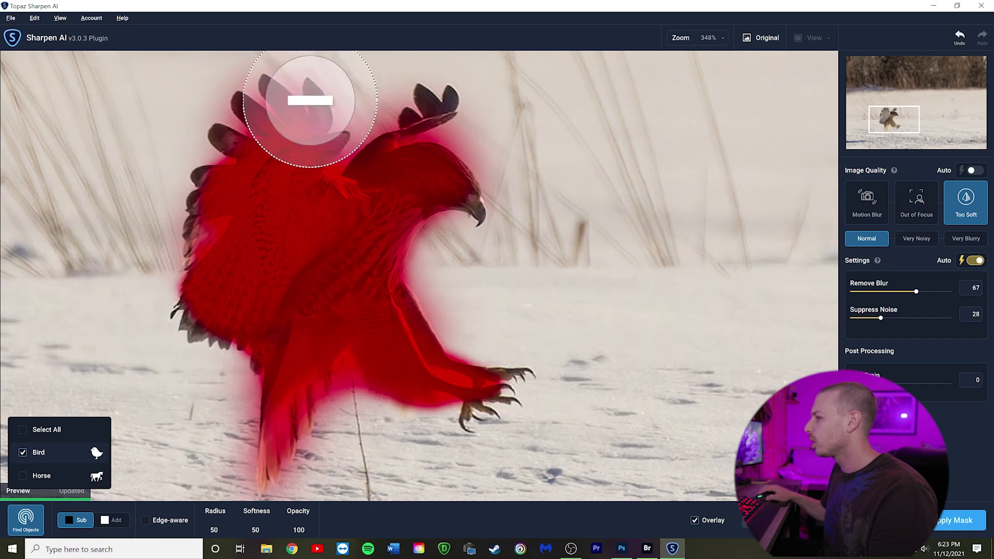
pyautogui.click(146, 521)
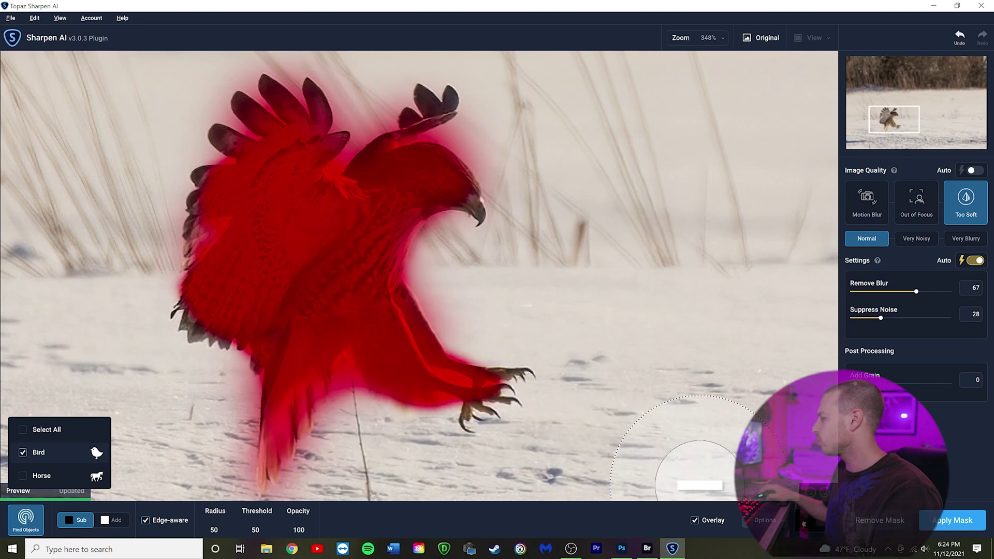
pyautogui.click(953, 521)
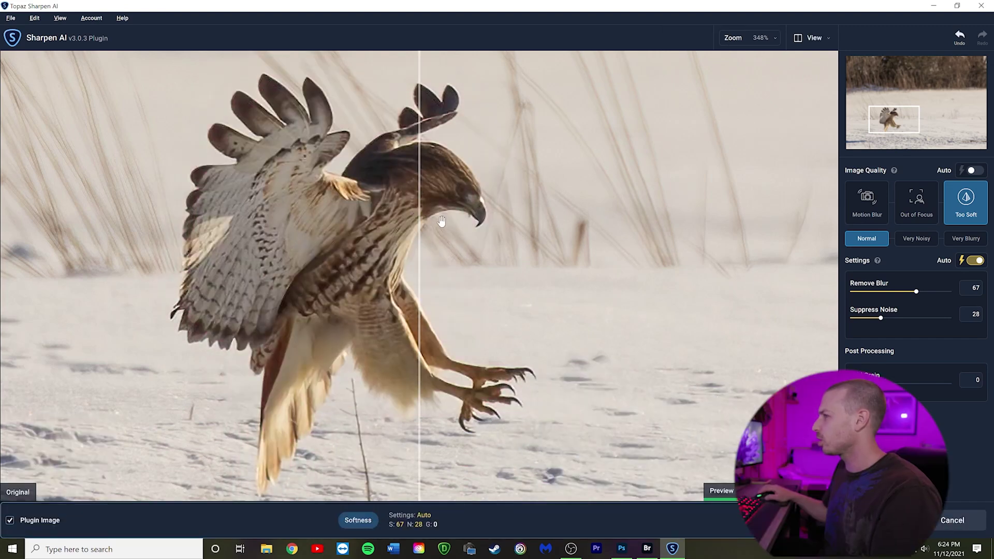
# Step: Compare original and sharpened hawk across the split view, including wing detail, then apply the sharpening
pyautogui.moveTo(422, 189); pyautogui.dragTo(159, 210)
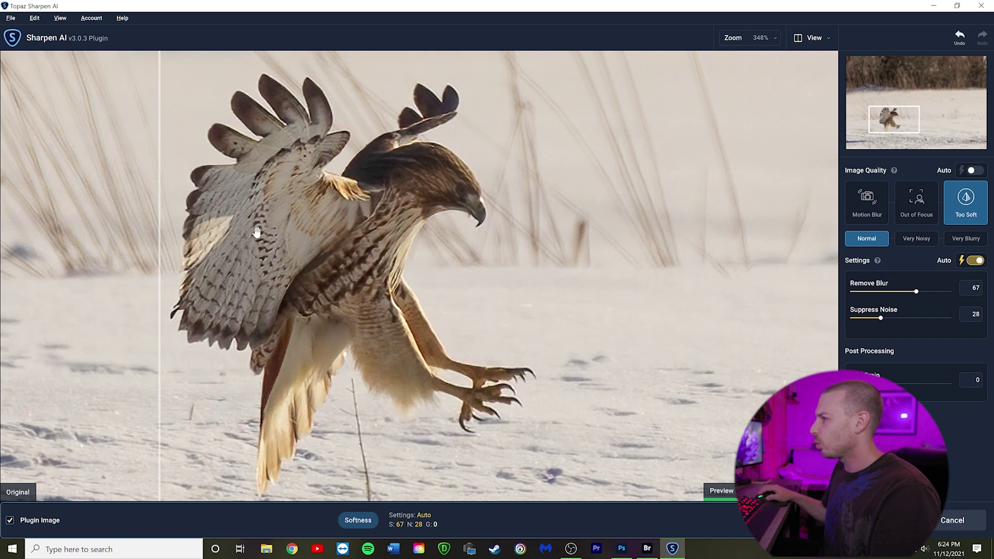
pyautogui.moveTo(156, 250); pyautogui.dragTo(386, 259)
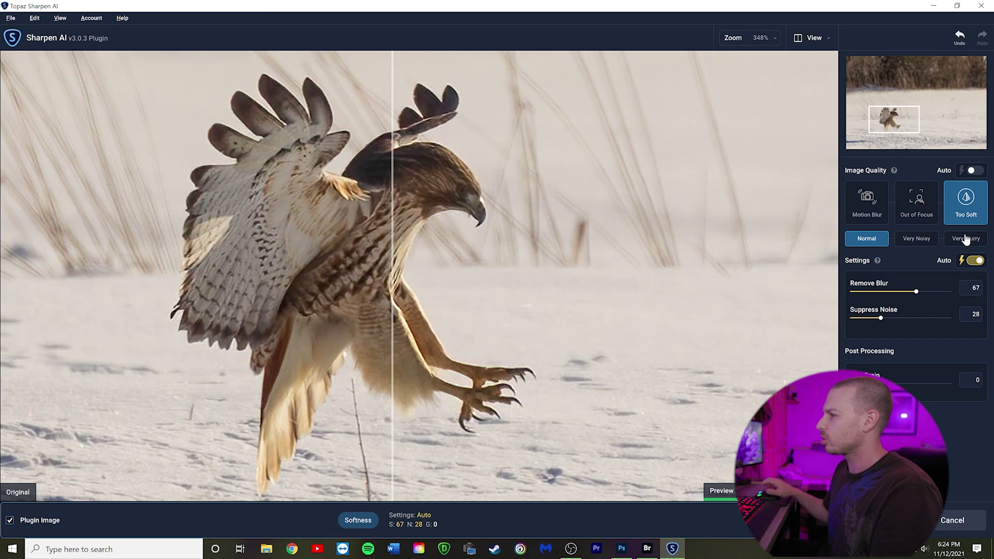
pyautogui.moveTo(395, 242); pyautogui.dragTo(184, 253)
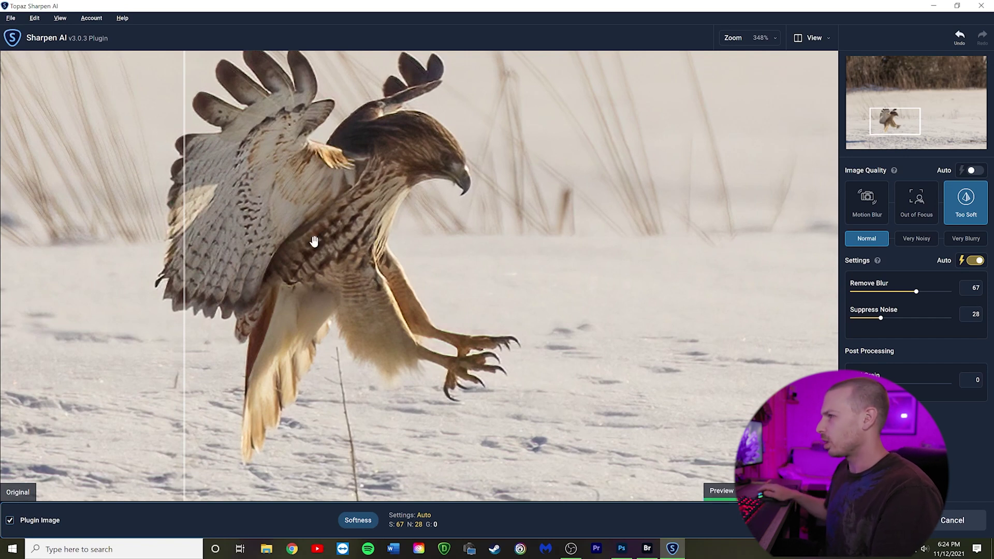
pyautogui.moveTo(185, 197); pyautogui.dragTo(152, 224)
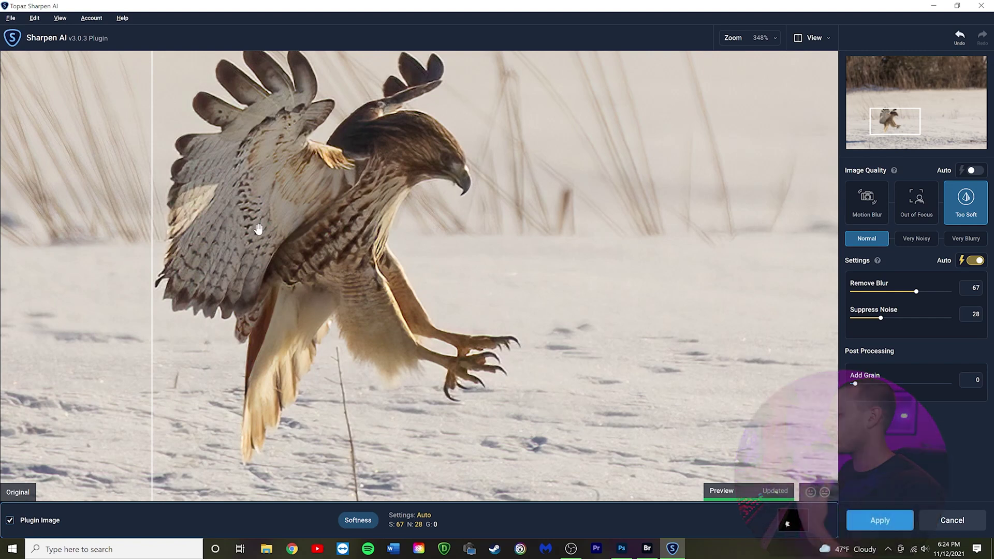
pyautogui.click(881, 522)
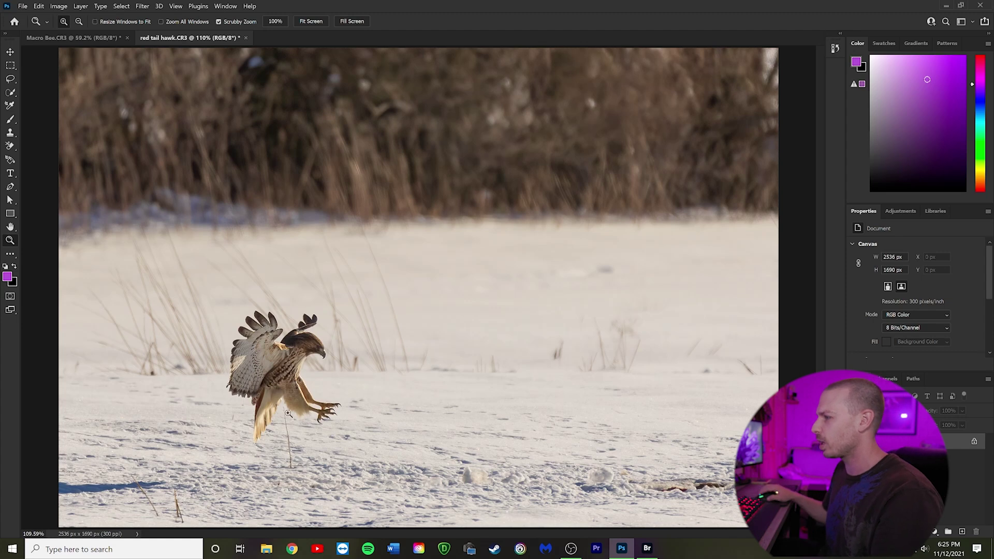
# Step: Zoom in close on the sharpened hawk, then fit the whole 2536 × 1690 px photo on screen
pyautogui.moveTo(288, 414); pyautogui.dragTo(287, 407)
pyautogui.rightClick(288, 267)
pyautogui.click(306, 274)
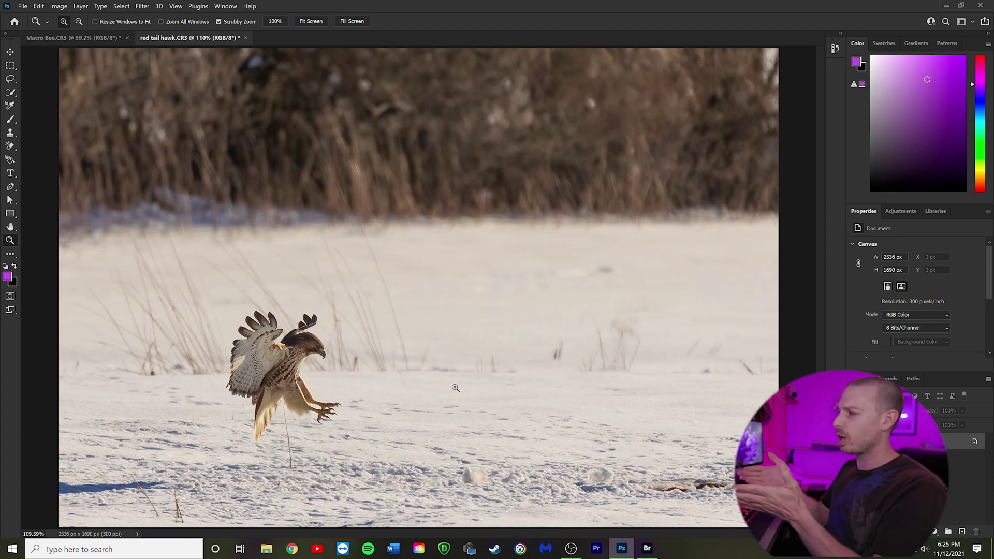
pyautogui.click(24, 6)
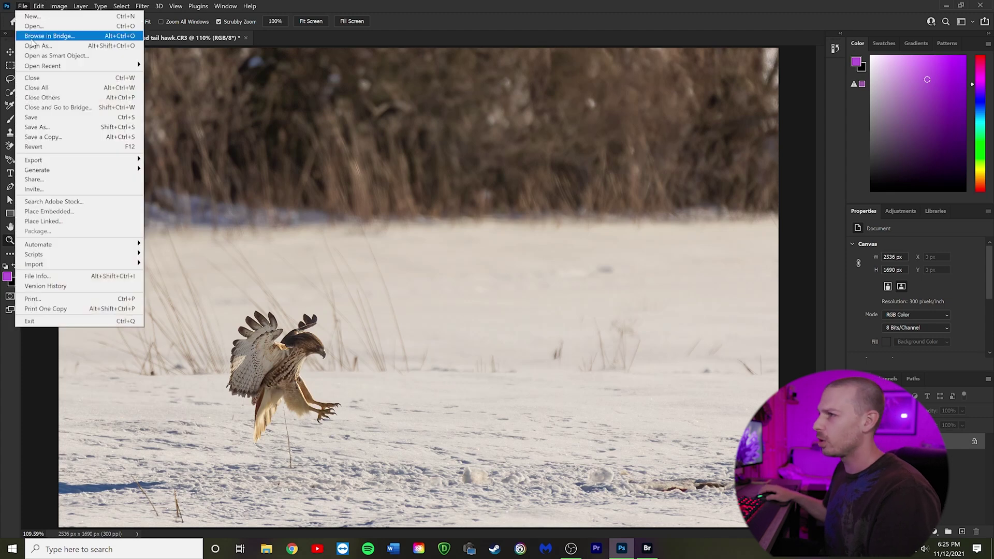
# Step: Switch to Bridge and open Mushroom fall woods.CR3 from the RAW folder in Camera Raw
pyautogui.click(357, 152)
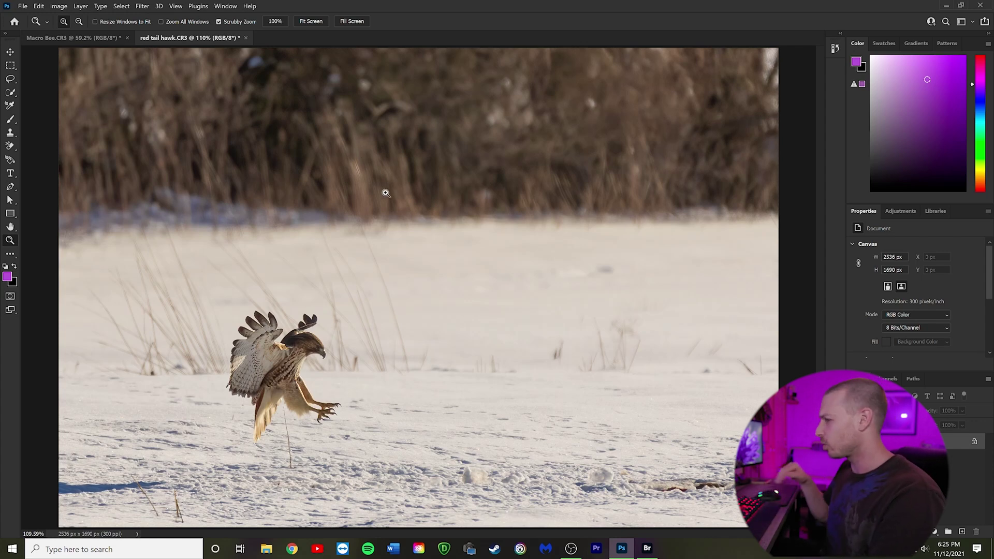
pyautogui.hotkey('alt', 'Tab')
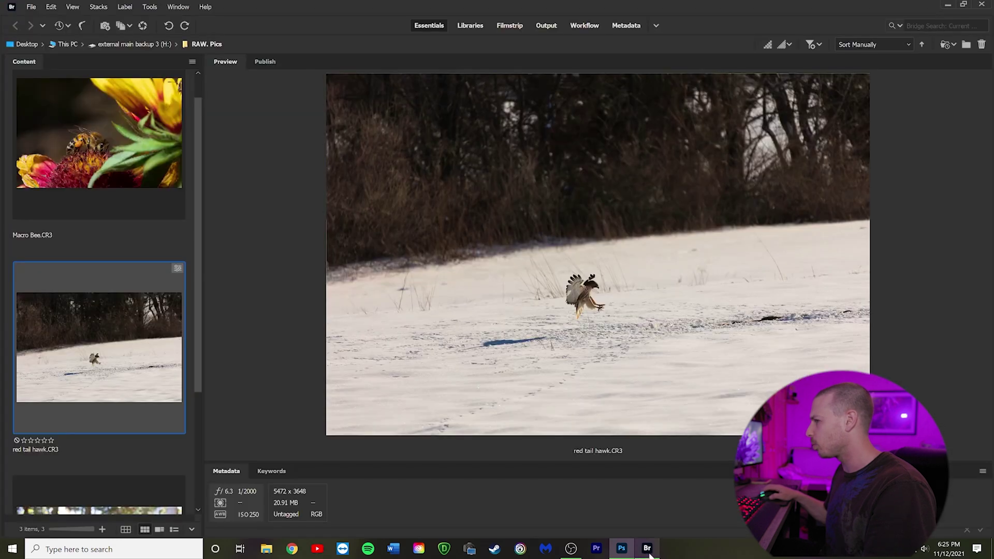
pyautogui.scroll(-3, 93, 332)
pyautogui.click(117, 377)
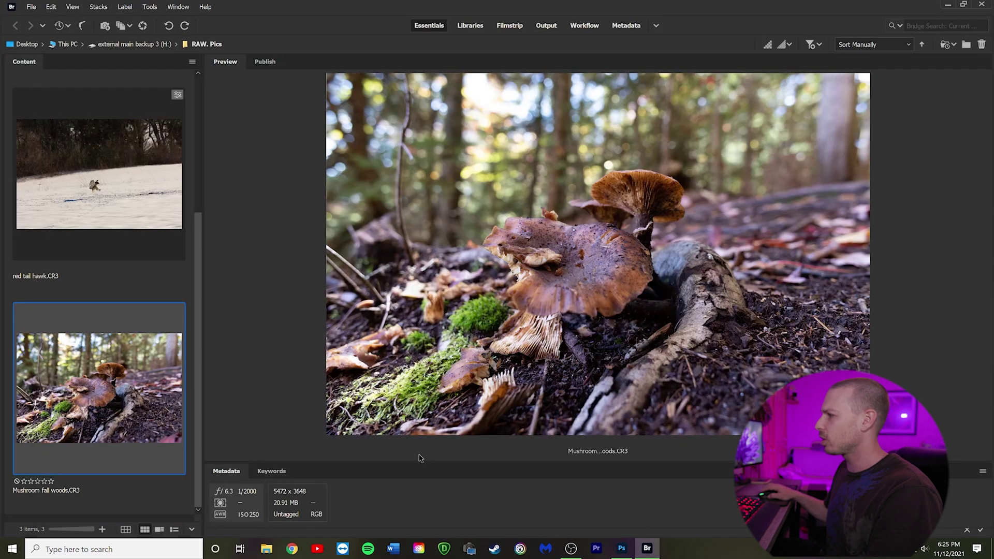
pyautogui.rightClick(530, 206)
pyautogui.click(592, 380)
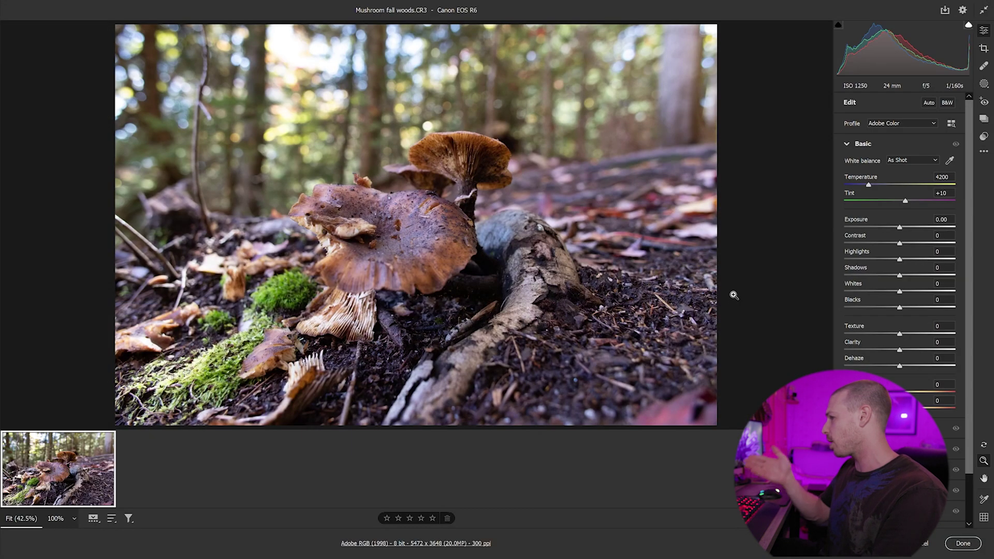
# Step: Set Auto white balance, the Adobe Landscape profile and Shadows +13, then open in Photoshop
pyautogui.click(911, 162)
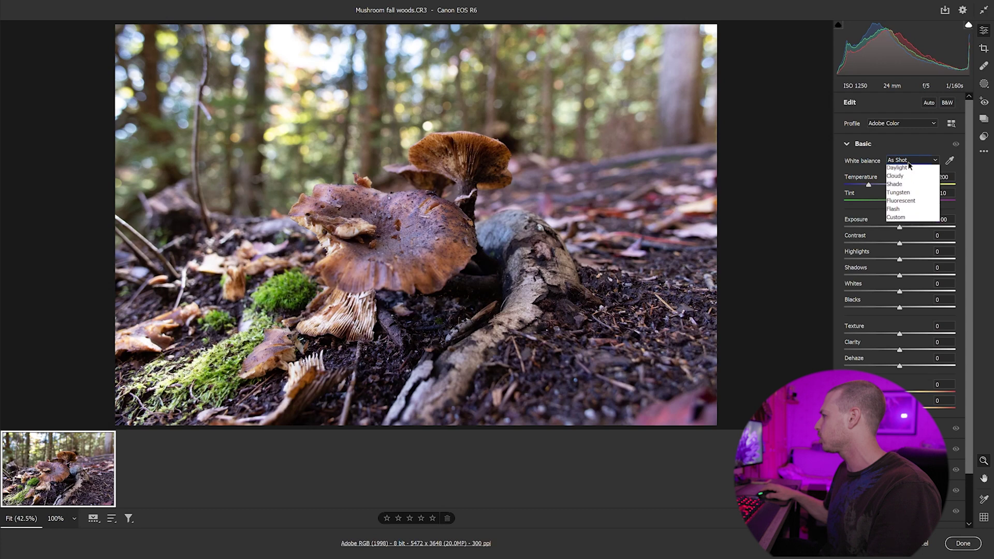
pyautogui.click(910, 177)
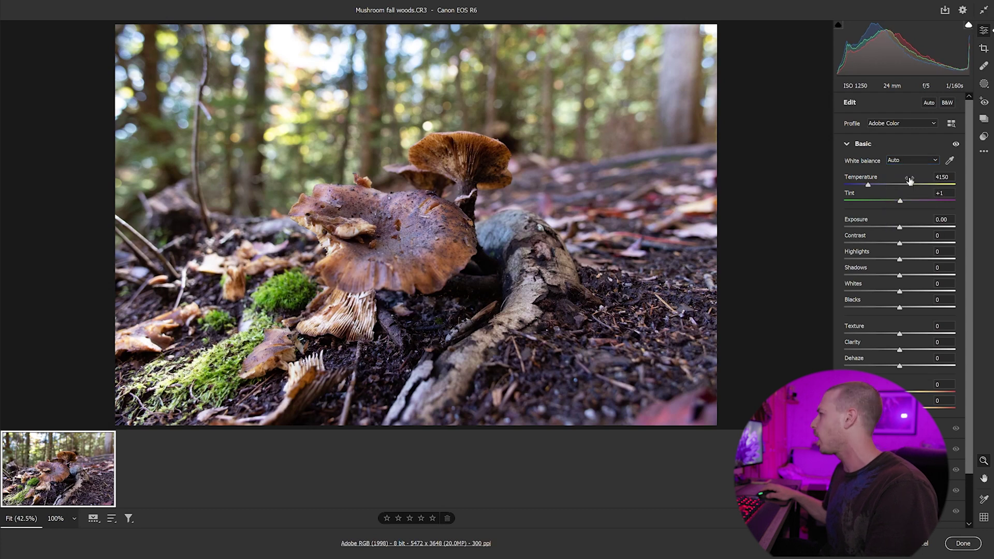
pyautogui.click(902, 124)
pyautogui.click(902, 143)
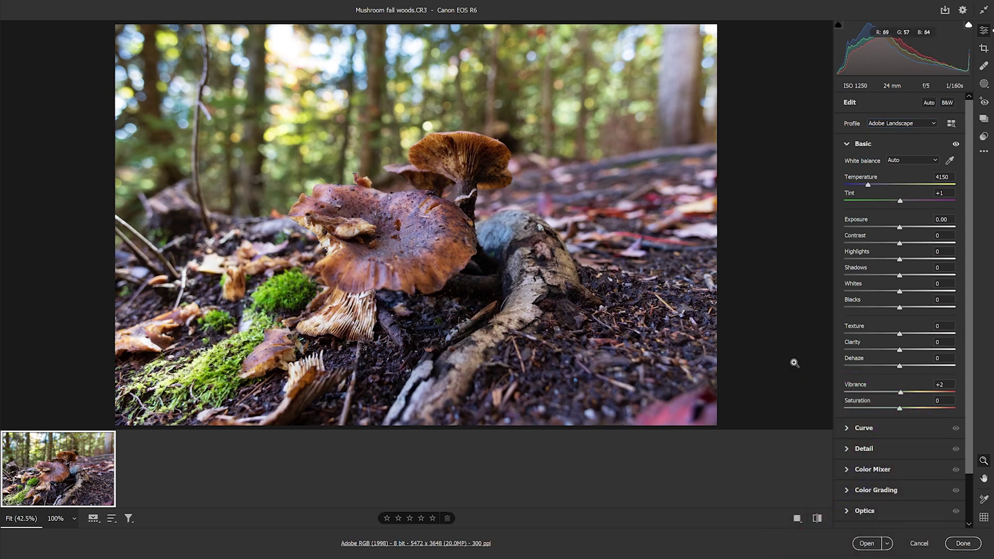
pyautogui.moveTo(899, 276); pyautogui.dragTo(907, 276)
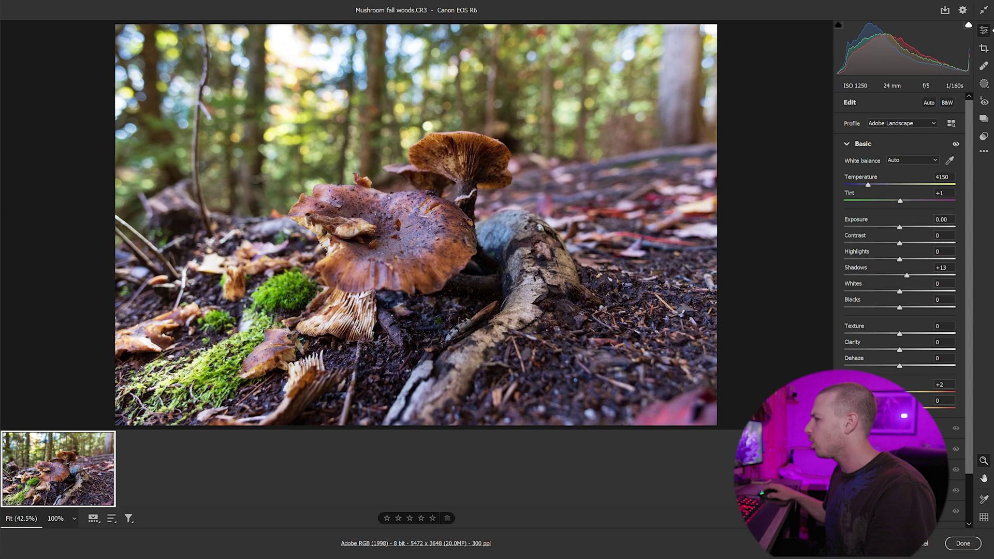
pyautogui.press('Return')
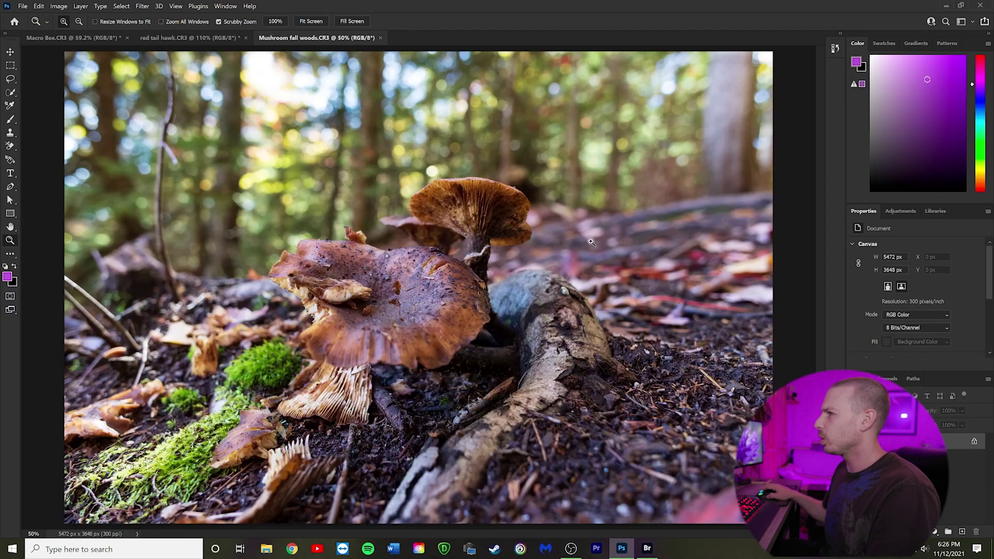
# Step: Launch Topaz DeNoise AI on the mushroom photo and fit the whole image in the preview
pyautogui.click(150, 7)
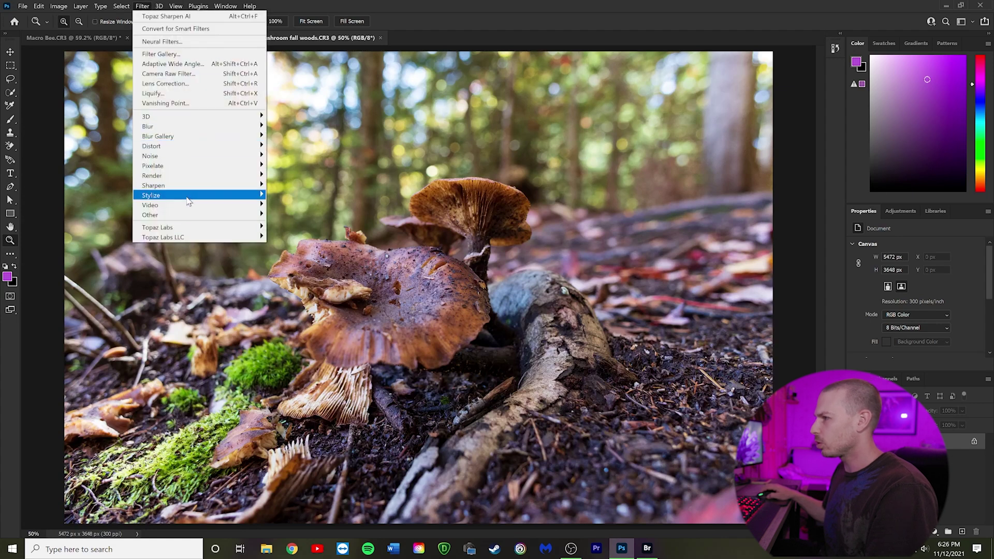
pyautogui.moveTo(199, 228)
pyautogui.click(317, 227)
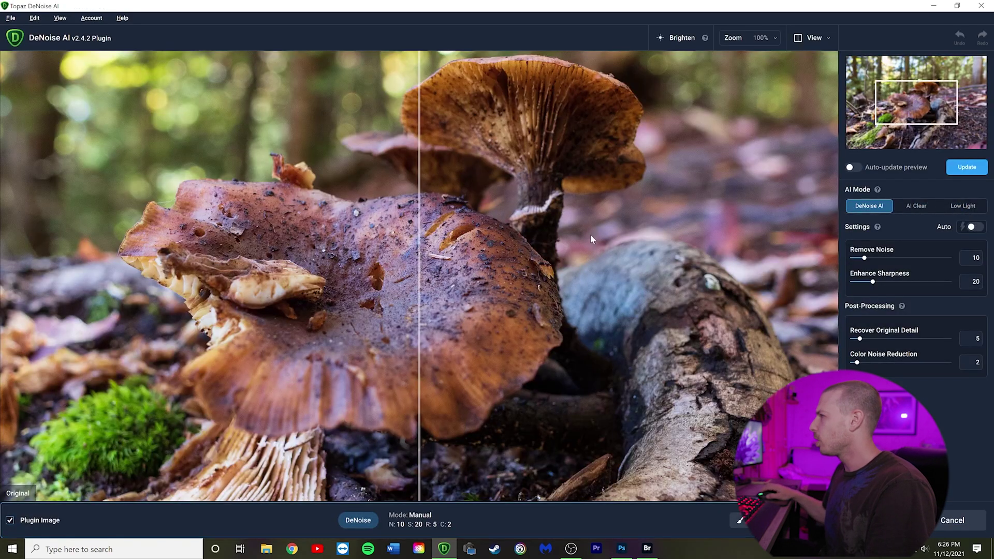
pyautogui.click(732, 38)
pyautogui.click(733, 68)
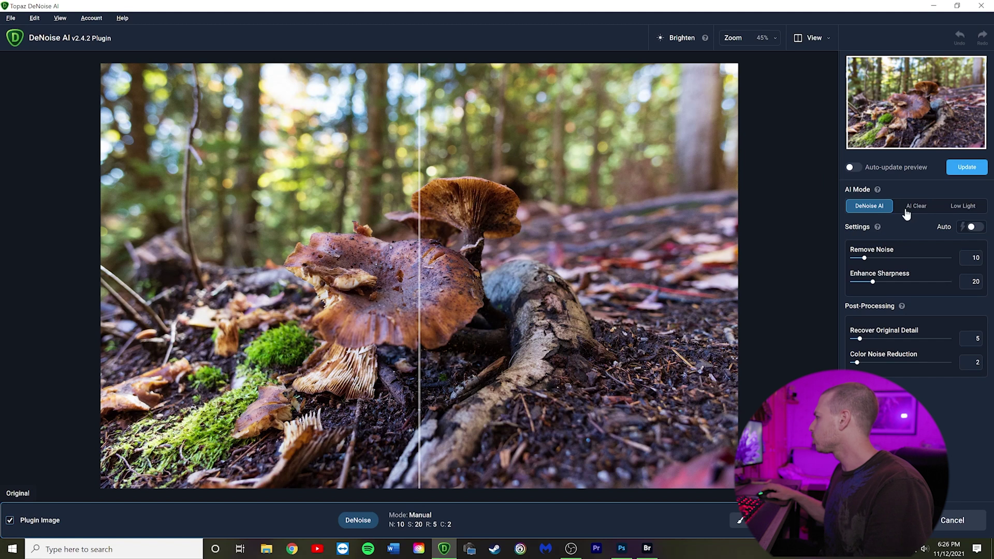
# Step: Try Auto settings, then manually lower Enhance Sharpness to 15 and Remove Noise to 10
pyautogui.click(972, 228)
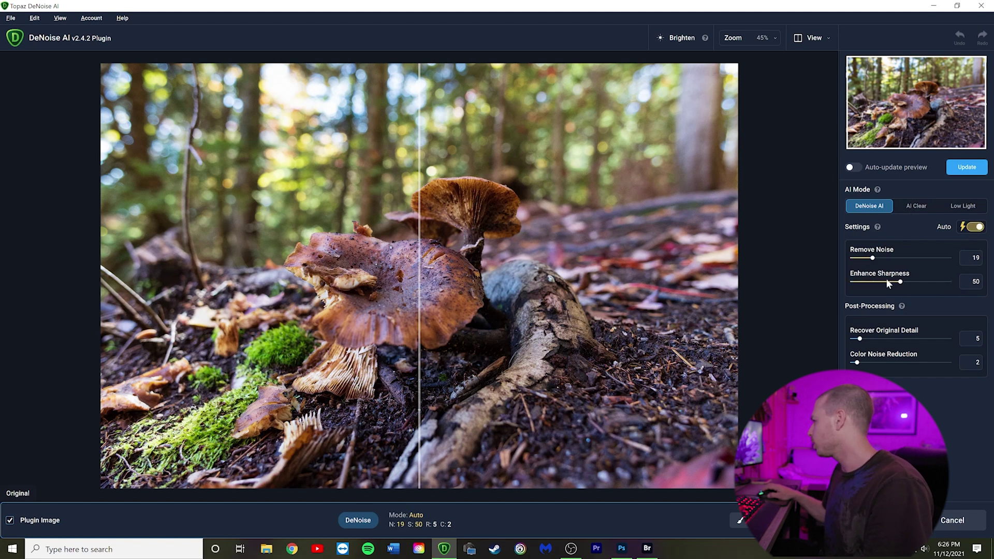
pyautogui.click(972, 228)
pyautogui.moveTo(899, 282); pyautogui.dragTo(886, 282)
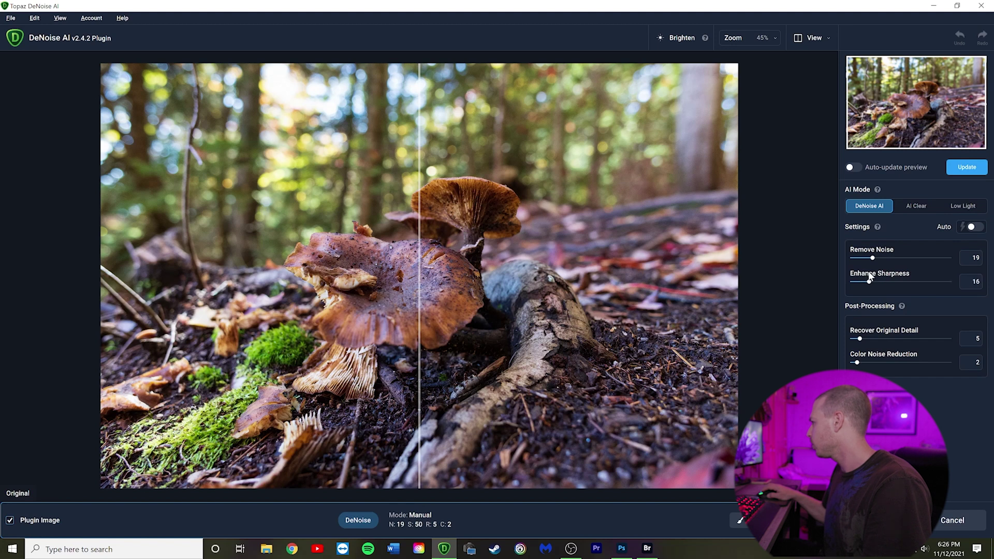
pyautogui.moveTo(872, 257); pyautogui.dragTo(868, 259)
# Step: Update the preview, compare original and denoised mushroom, and apply Remove Noise 10, Enhance Sharpness 15
pyautogui.click(981, 167)
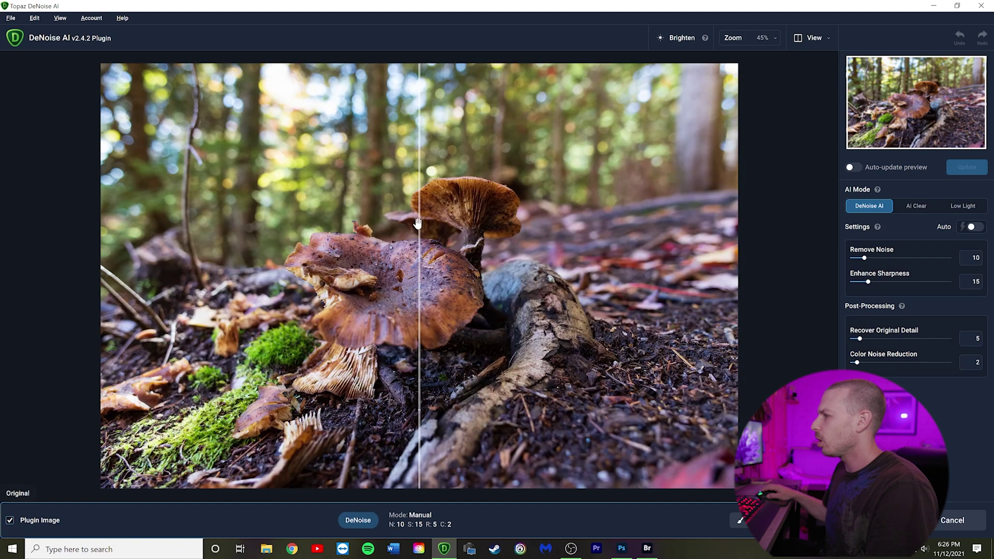
pyautogui.moveTo(419, 228); pyautogui.dragTo(291, 273)
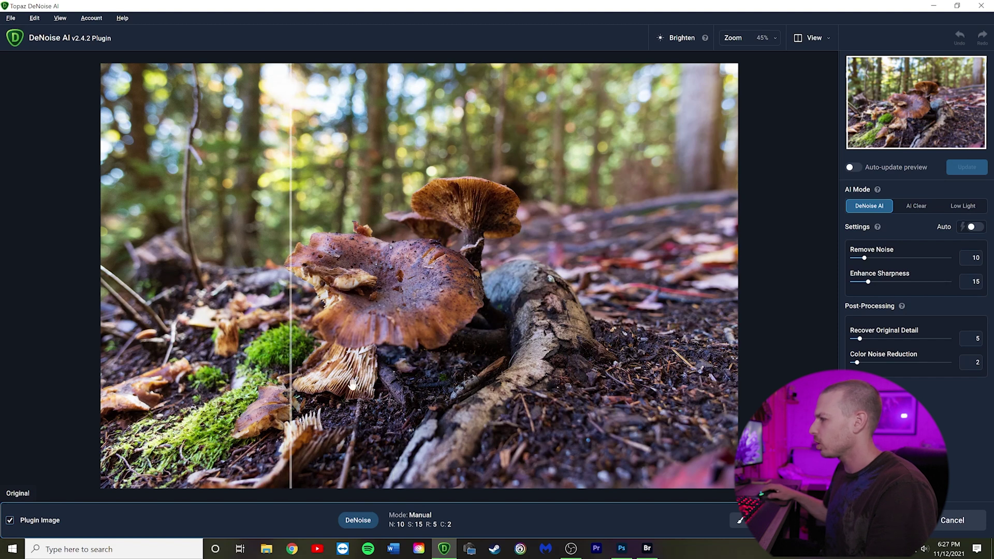
pyautogui.moveTo(292, 303); pyautogui.dragTo(134, 261)
pyautogui.click(887, 523)
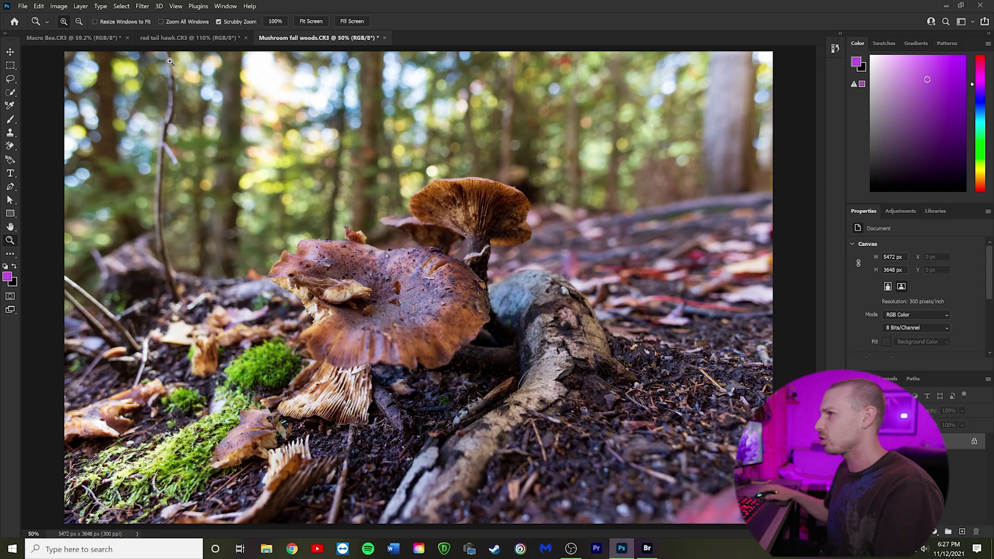
# Step: Confirm the denoised 5472 × 3648 px mushroom document is back in Photoshop
pyautogui.click(22, 6)
pyautogui.click(23, 7)
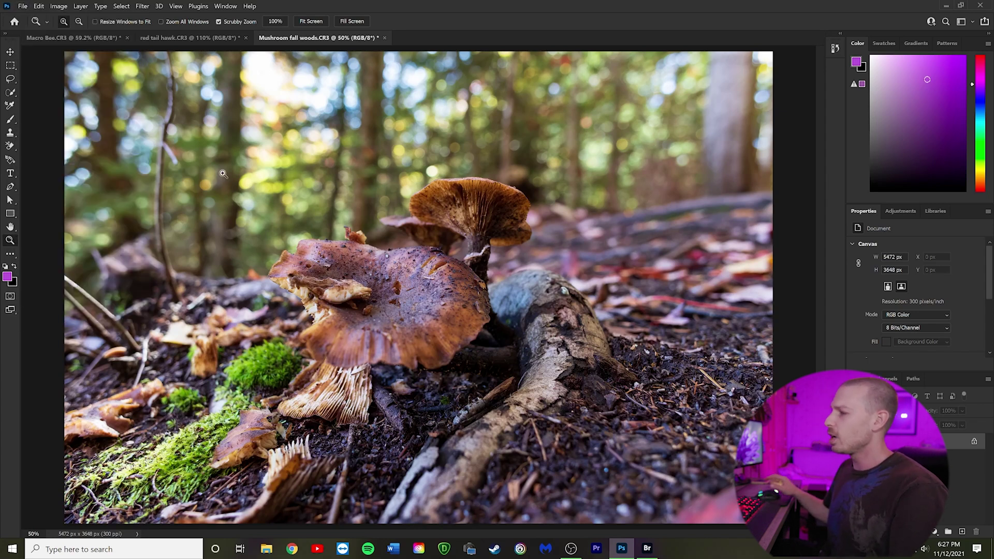